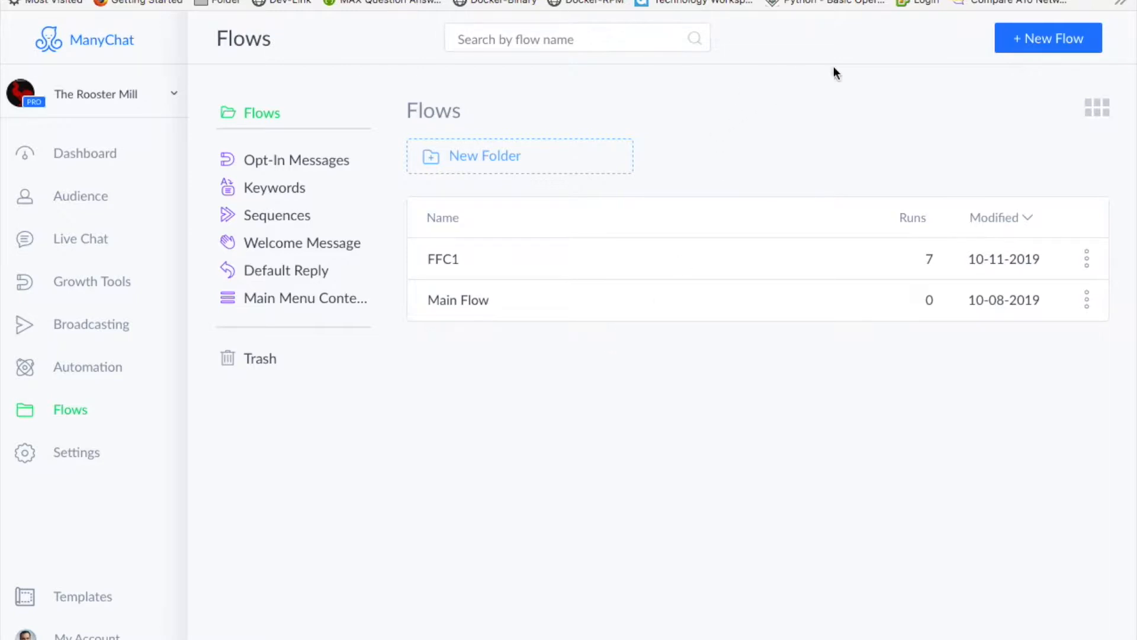
# - Add a new flow titled 'Random Number' through the Create New Flow dialog
pyautogui.click(1030, 41)
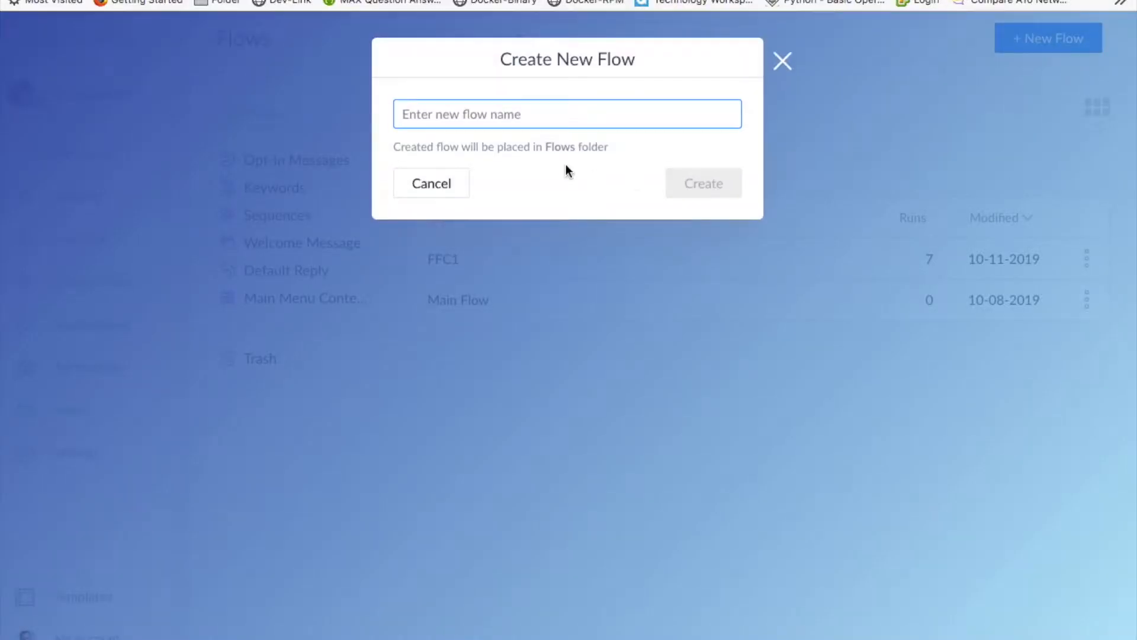
pyautogui.click(481, 112)
pyautogui.write('Random ')
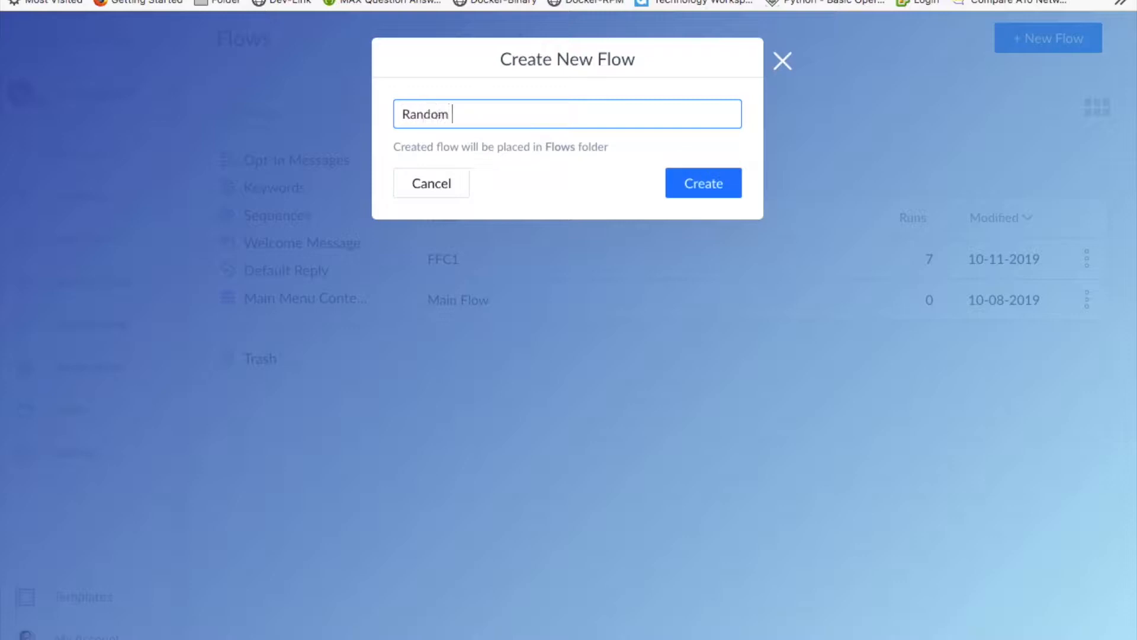
pyautogui.write('Number')
pyautogui.click(696, 185)
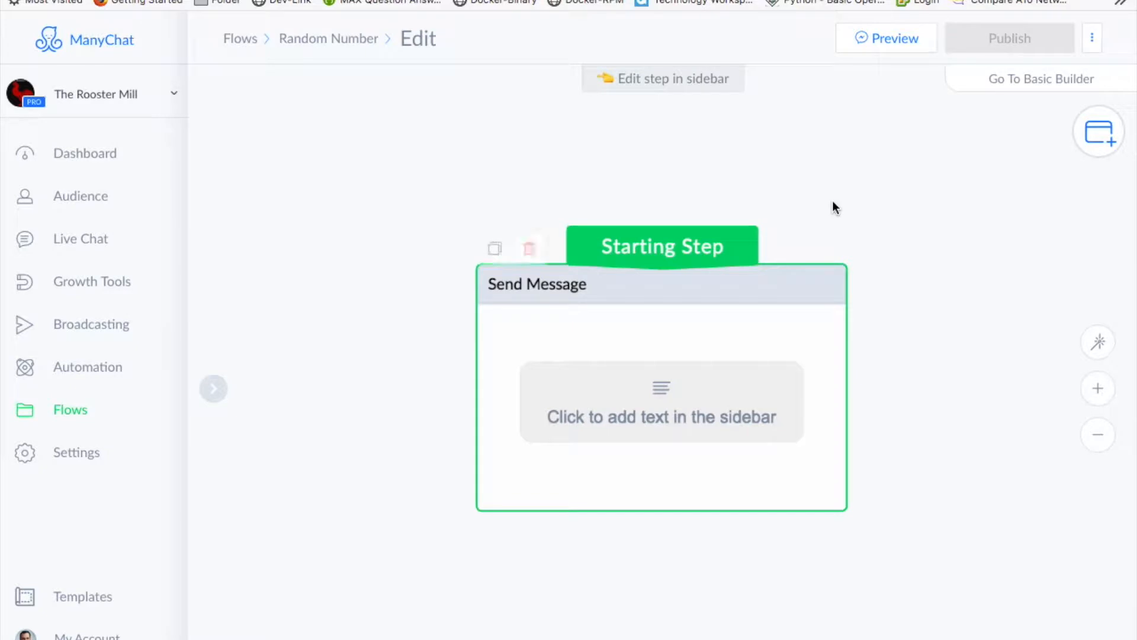
# - Delete the empty text block from the starting Send Message step
pyautogui.click(819, 338)
pyautogui.moveTo(484, 162)
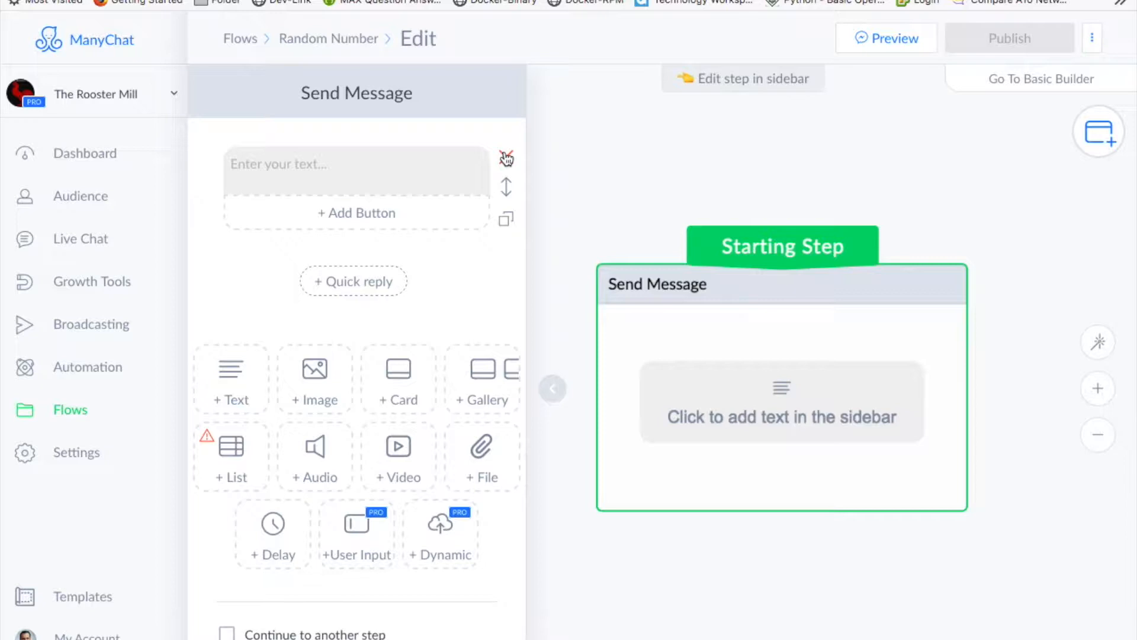
pyautogui.click(392, 161)
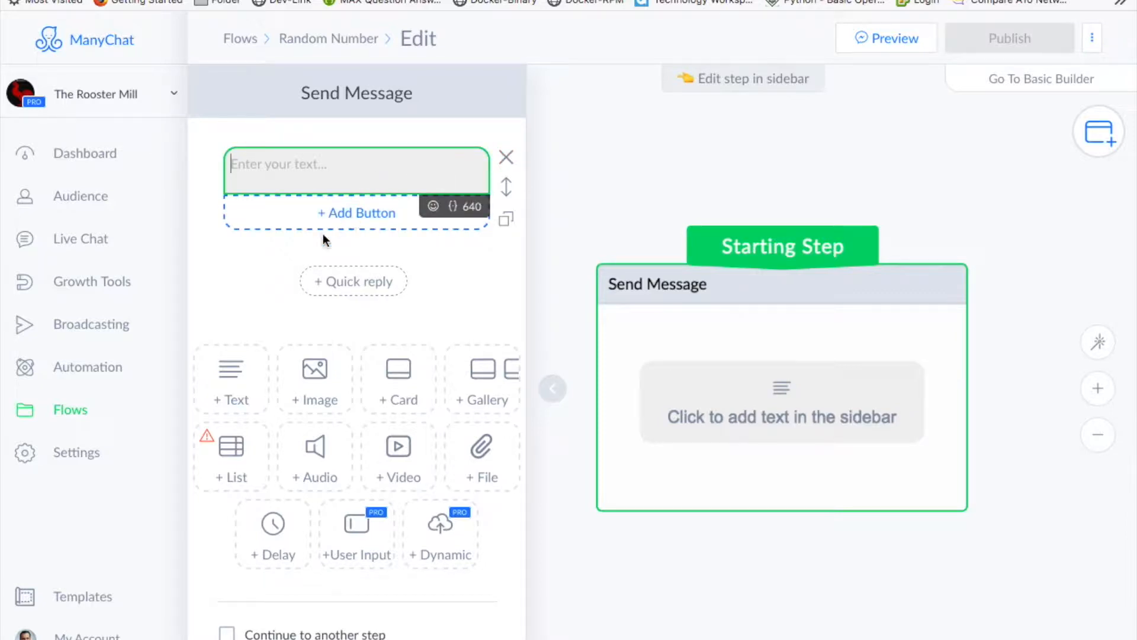
pyautogui.click(507, 159)
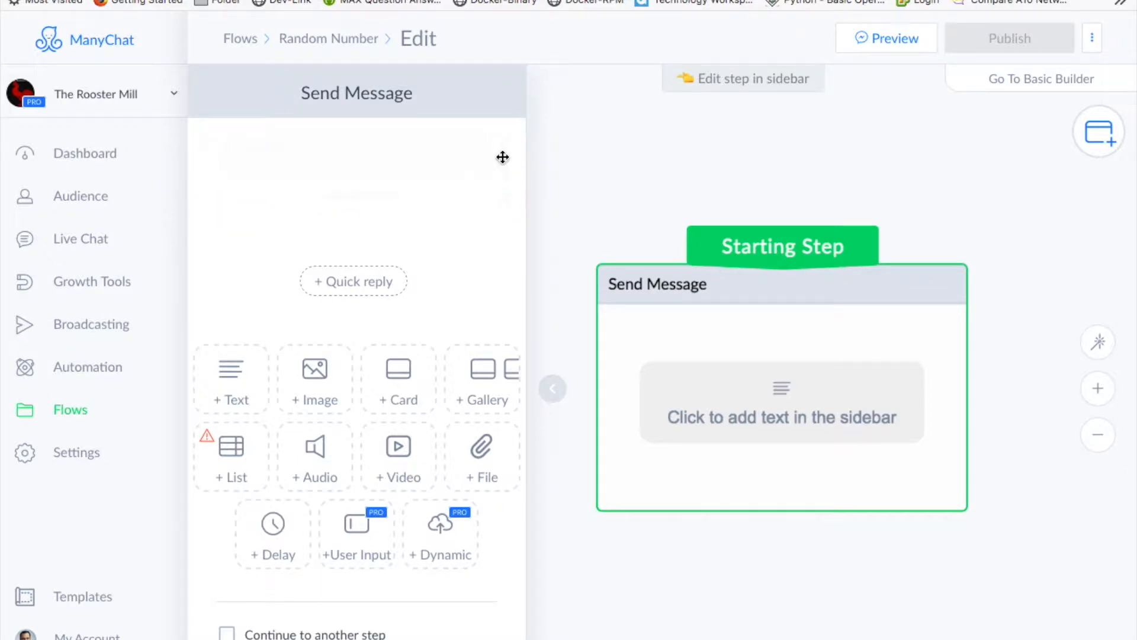
# - Add a User Input asking 'Hello. Please enter the starting number.' with a Number reply type
pyautogui.click(364, 455)
pyautogui.click(335, 182)
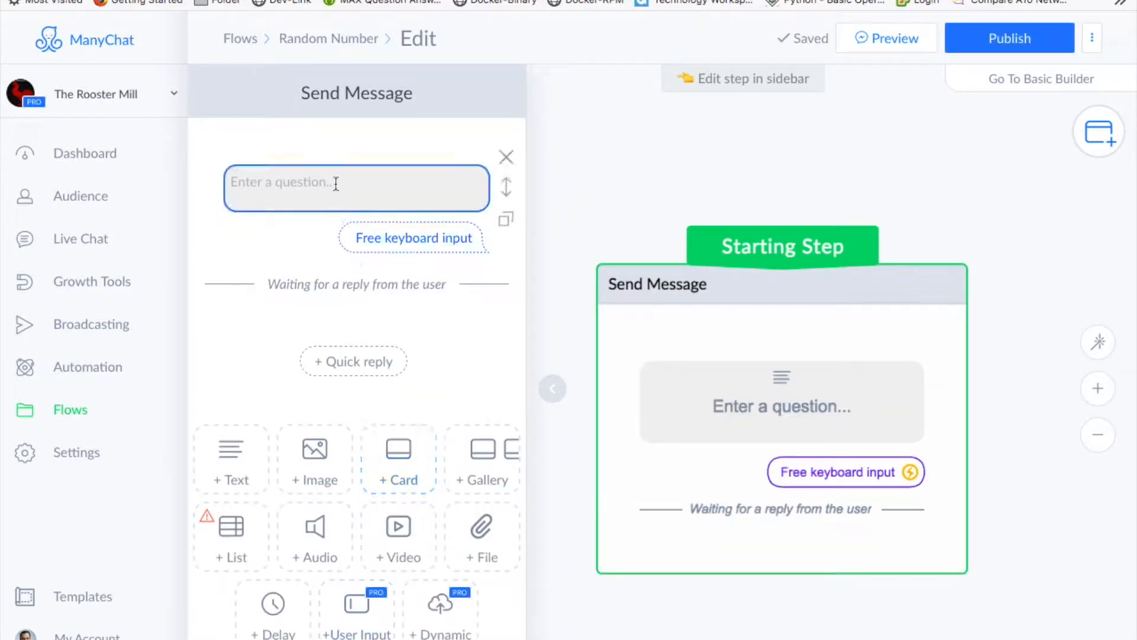
pyautogui.write('Hello.')
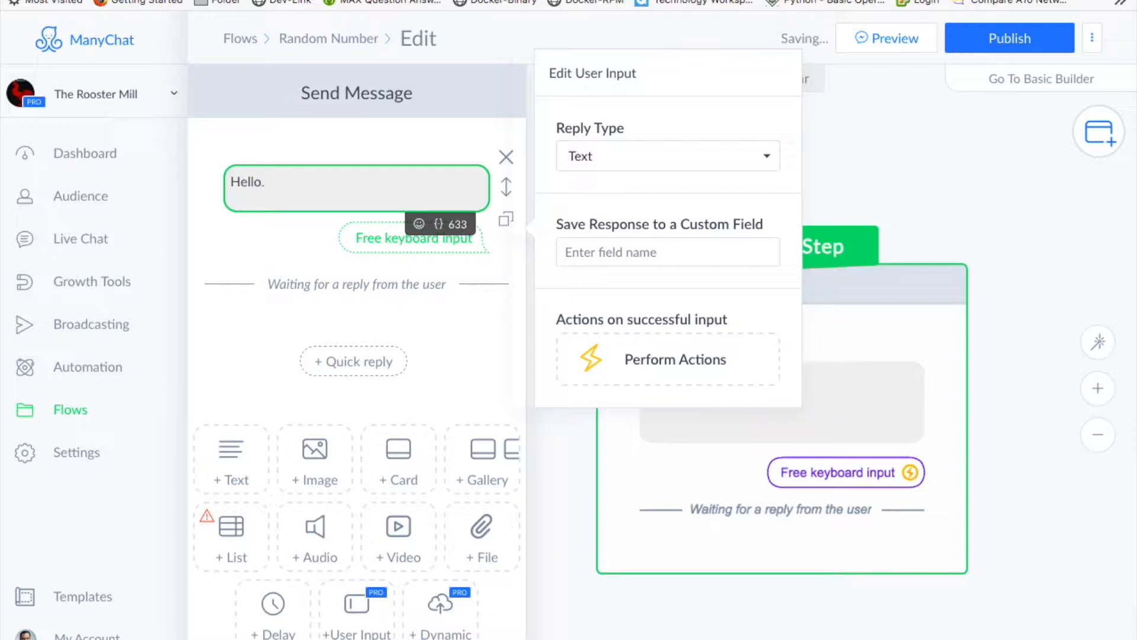
pyautogui.write(' Please enter the starting n')
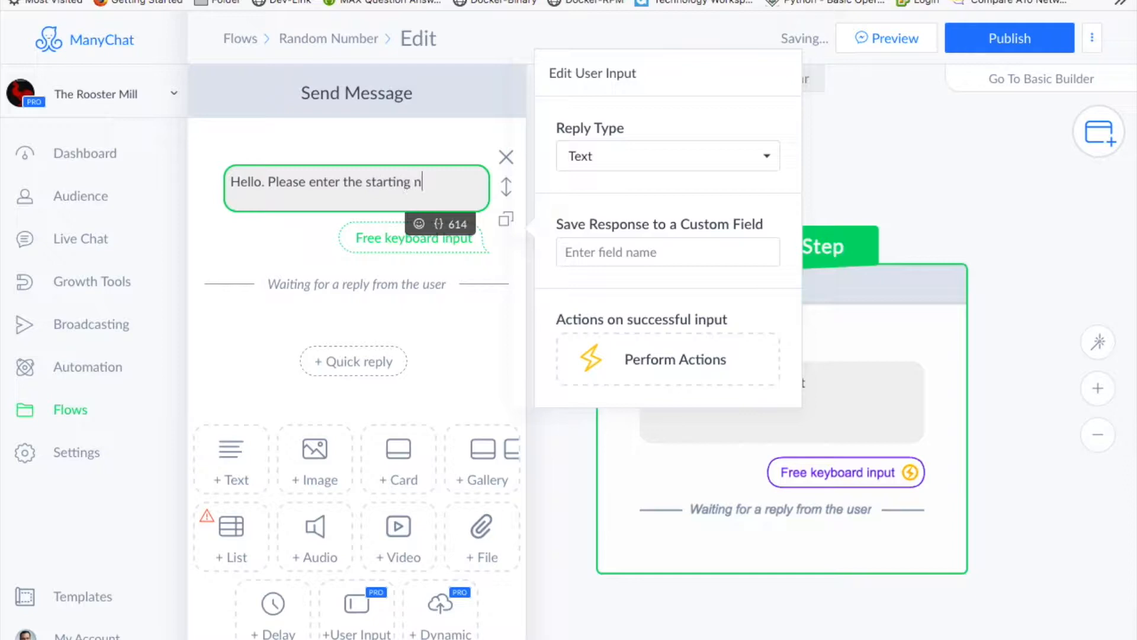
pyautogui.write('umber.')
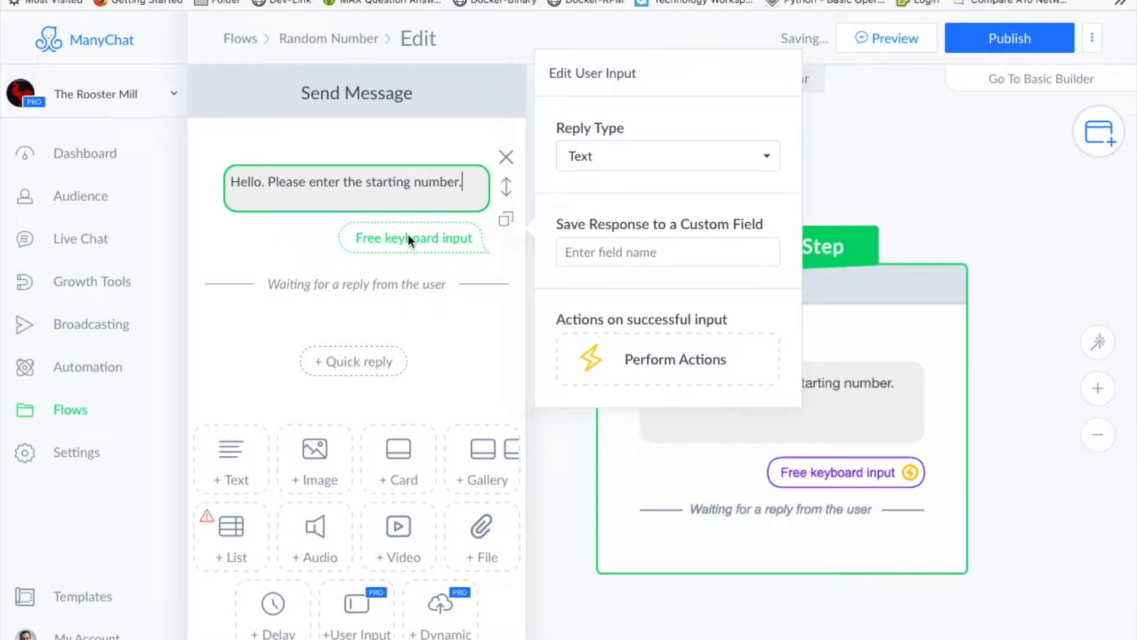
pyautogui.click(673, 155)
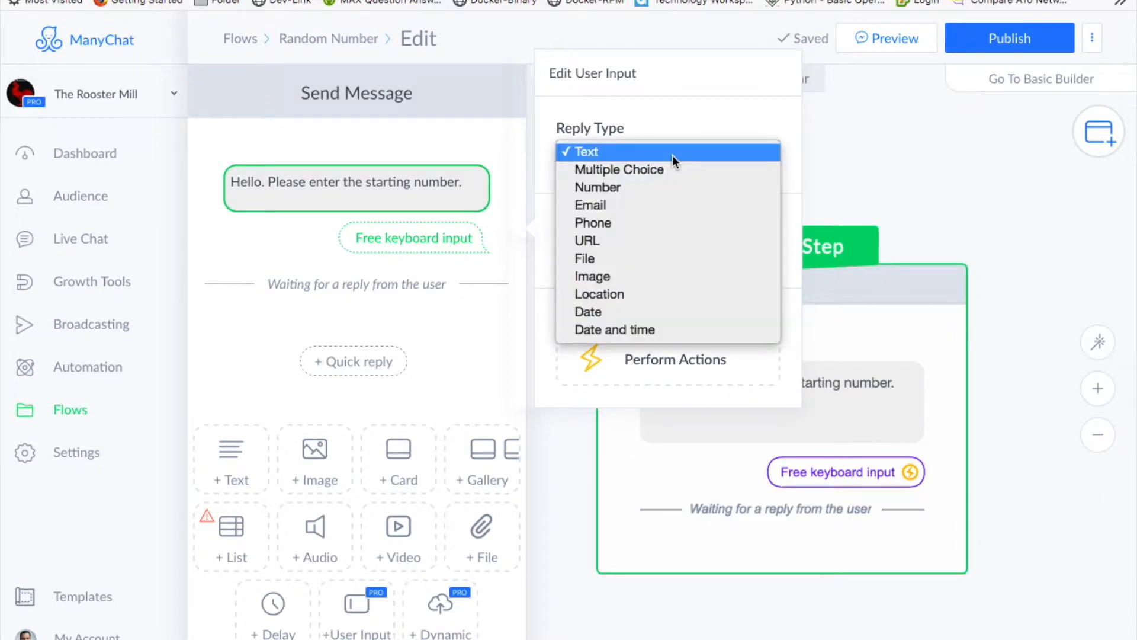
pyautogui.click(623, 189)
# - Save the reply to a new Number custom field named cf1
pyautogui.click(618, 215)
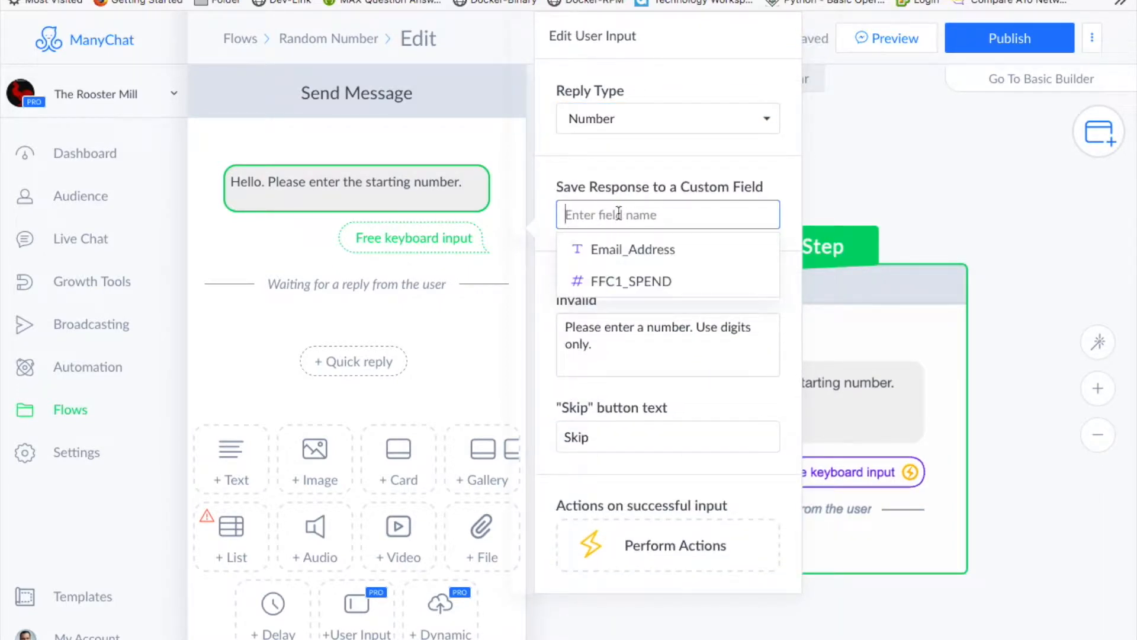
pyautogui.write('cf1')
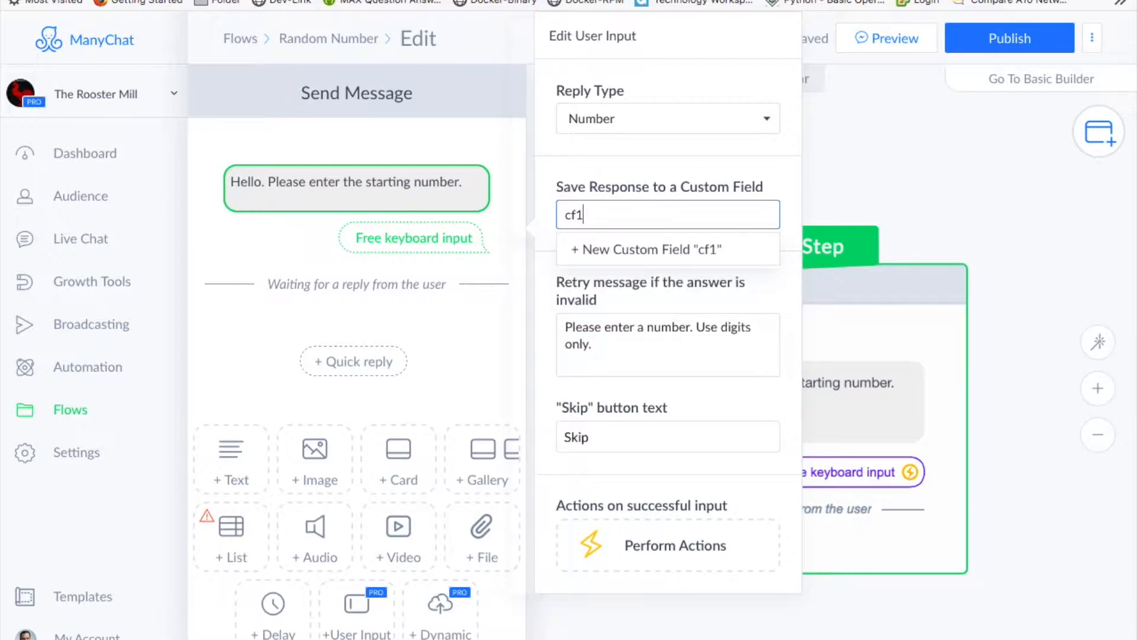
pyautogui.click(639, 248)
pyautogui.click(691, 218)
pyautogui.click(675, 228)
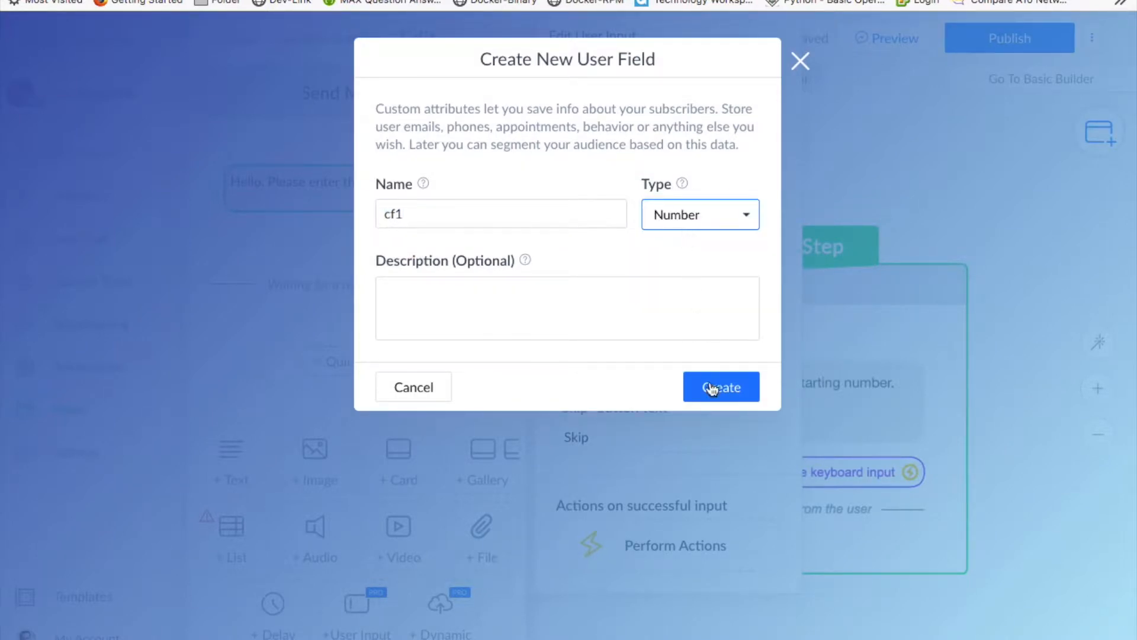
pyautogui.click(721, 393)
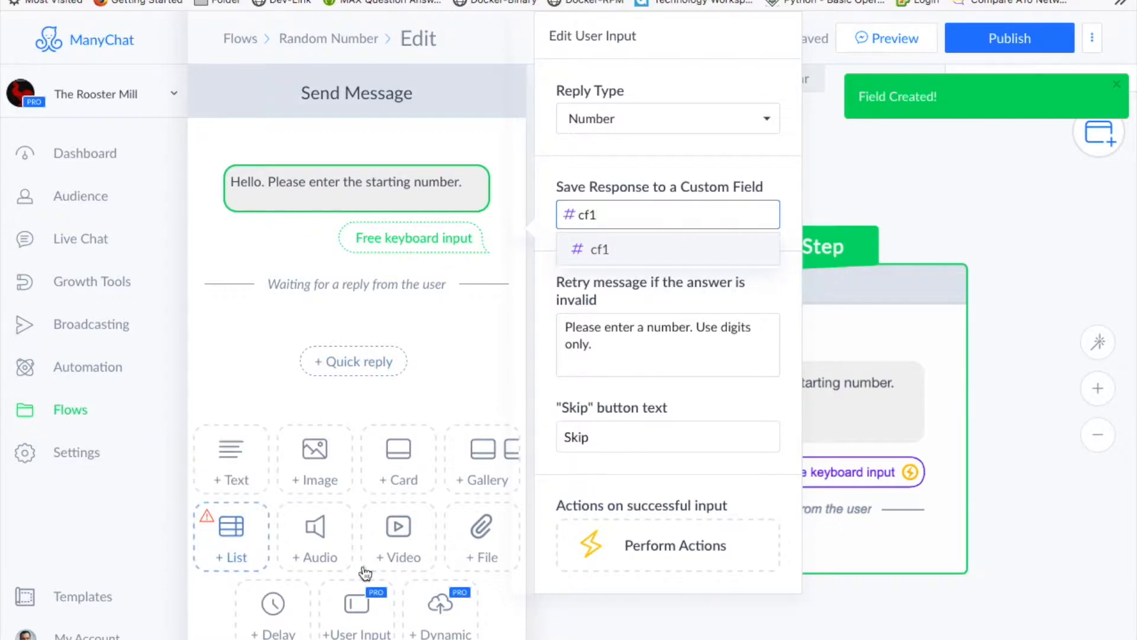
pyautogui.click(357, 603)
# - Add the question 'Great. Please enter the ending number' with a Number reply type
pyautogui.click(342, 392)
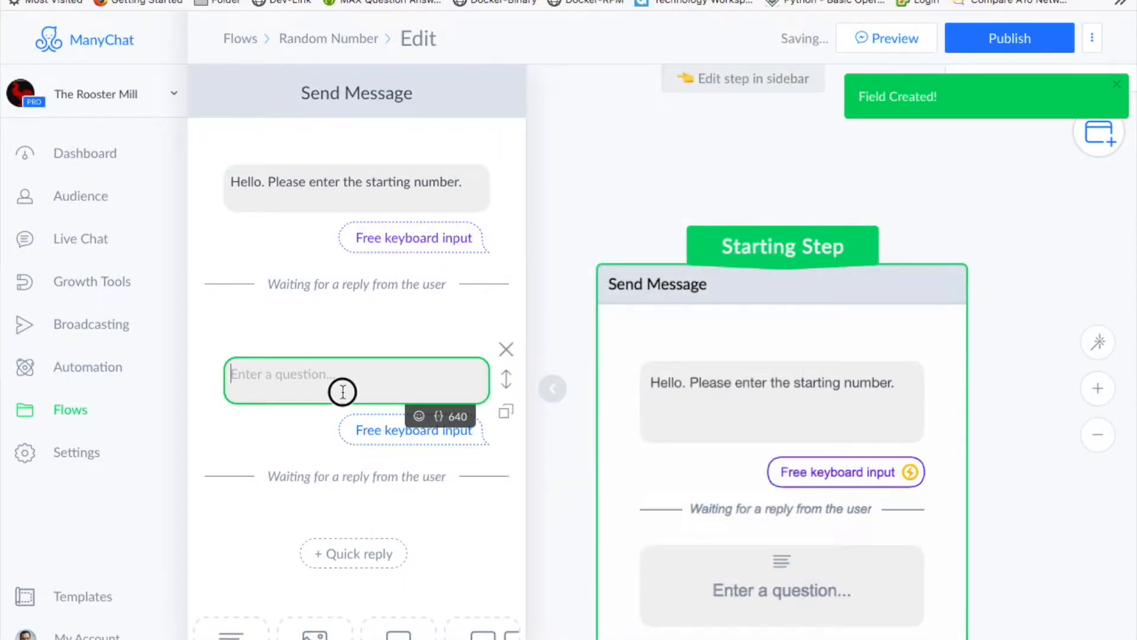
pyautogui.write('Great. ')
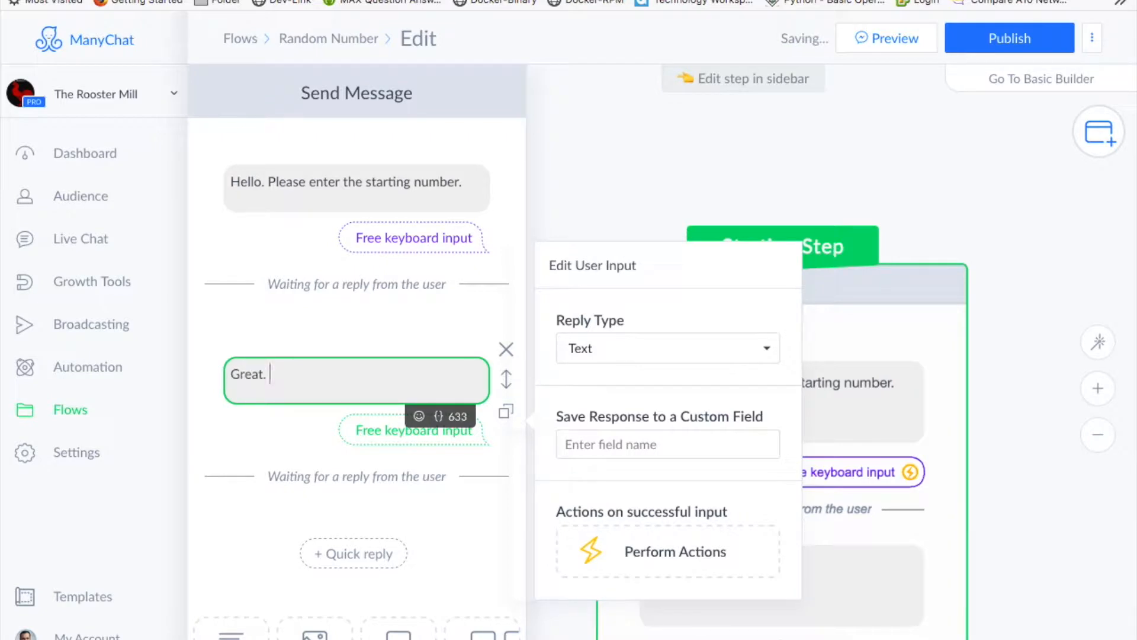
pyautogui.write('Please enter the ending number')
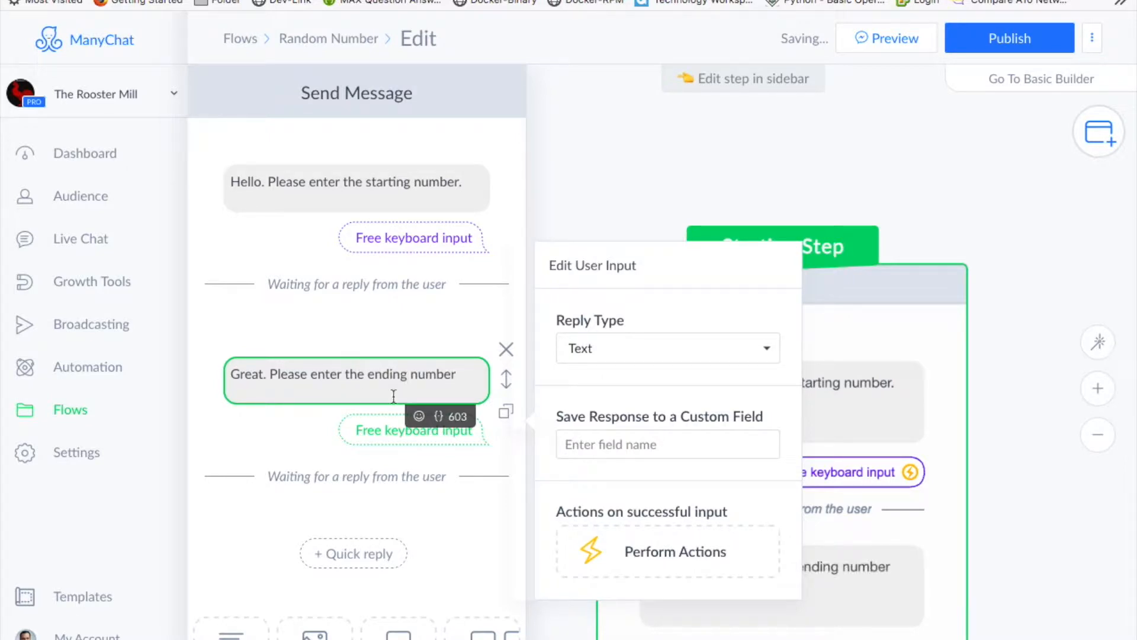
pyautogui.click(604, 348)
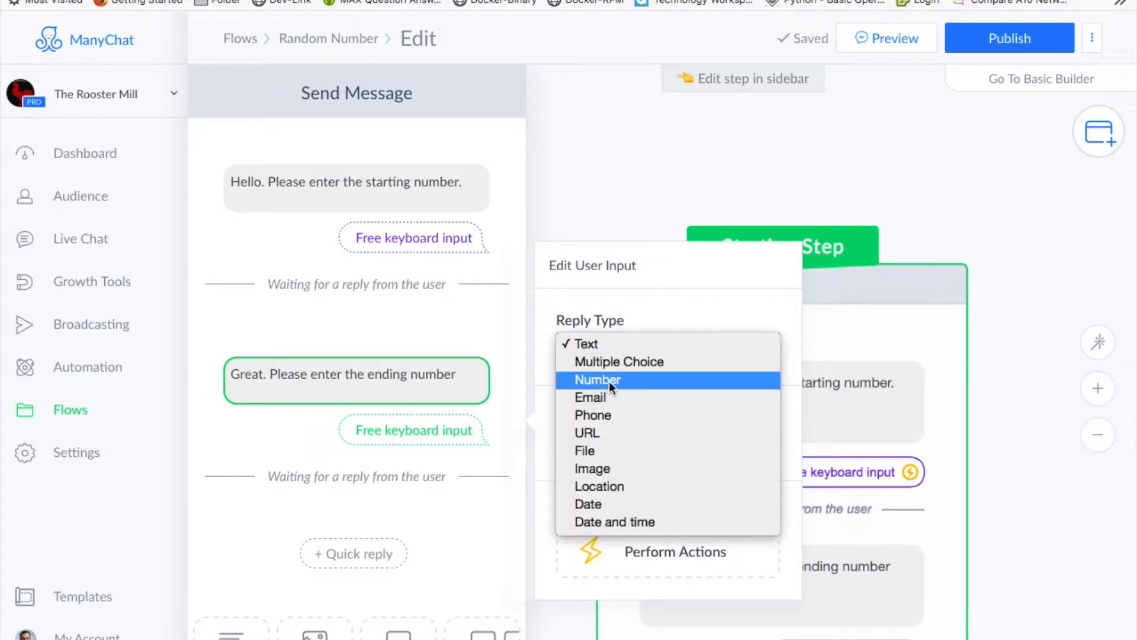
pyautogui.click(609, 381)
# - Save the second reply to a new Number custom field named cf2
pyautogui.click(634, 357)
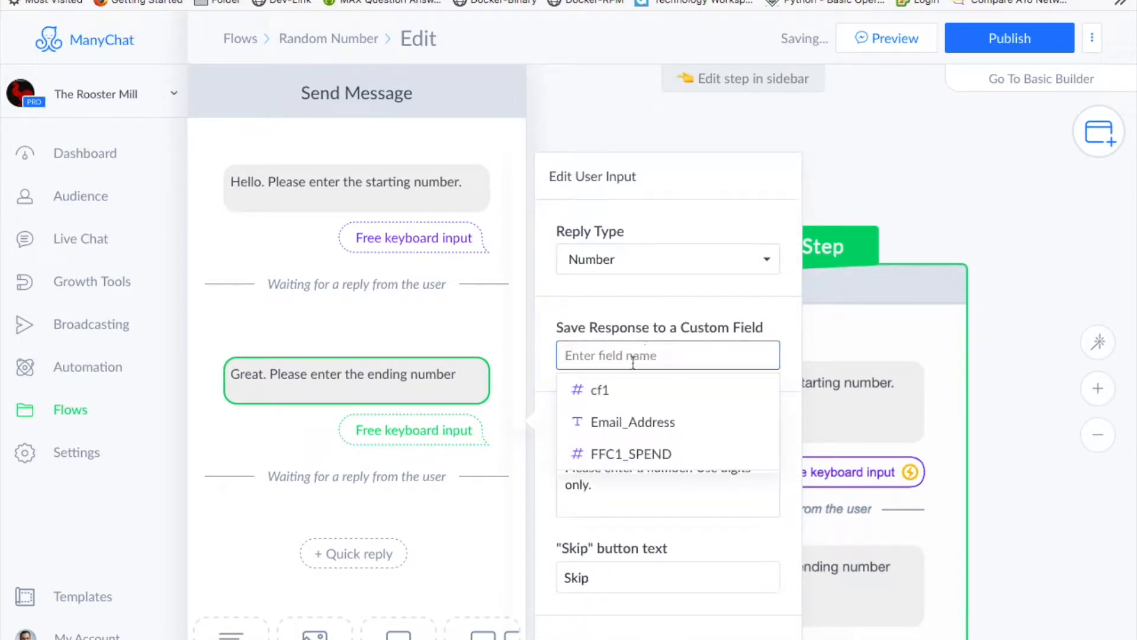
pyautogui.write('cf')
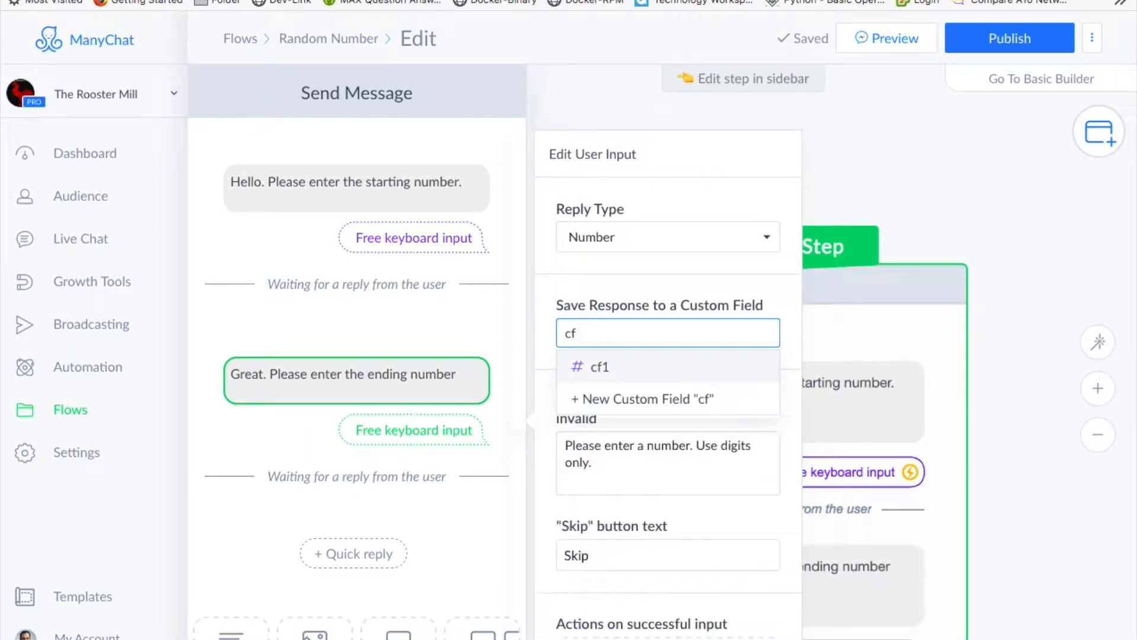
pyautogui.write('2')
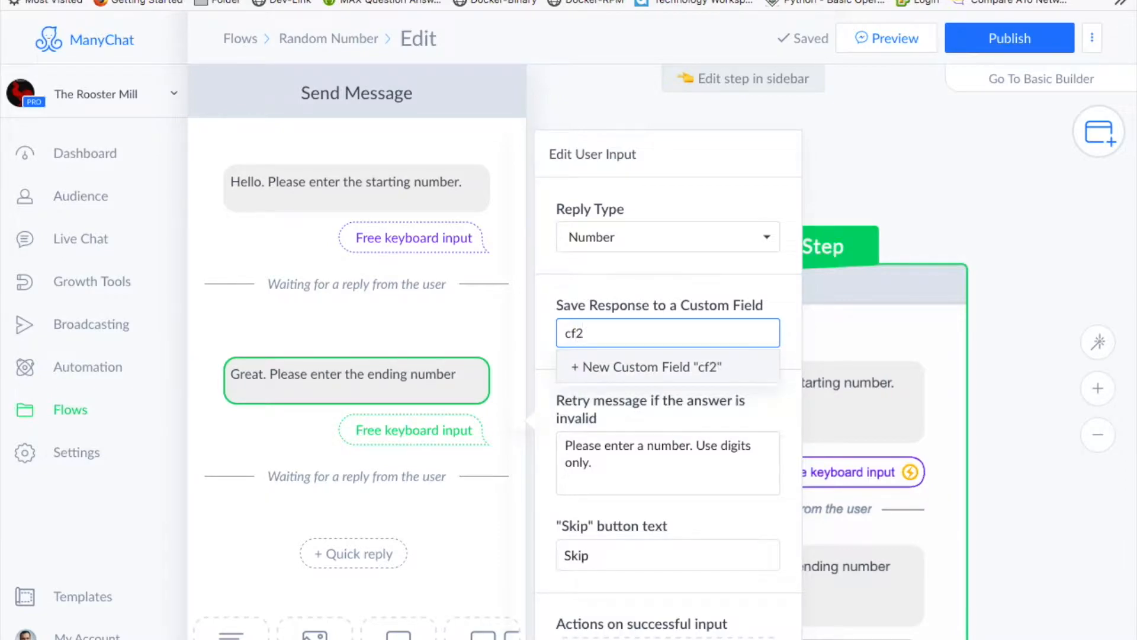
pyautogui.click(643, 374)
pyautogui.click(695, 215)
pyautogui.click(683, 226)
pyautogui.click(722, 387)
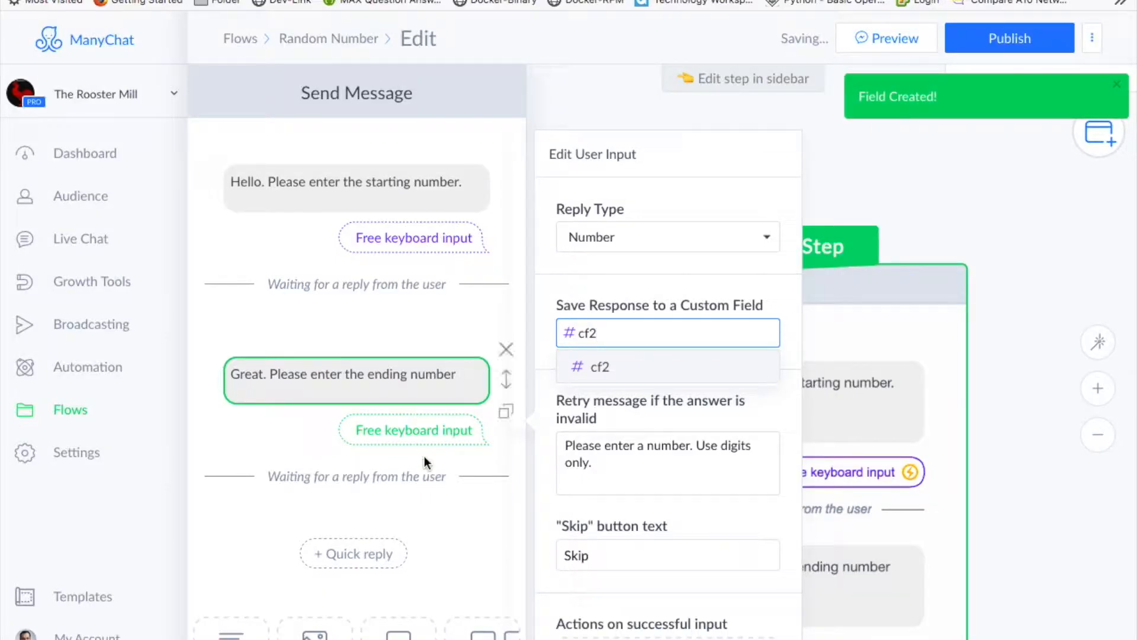
pyautogui.click(272, 449)
pyautogui.scroll(-4, 272, 448)
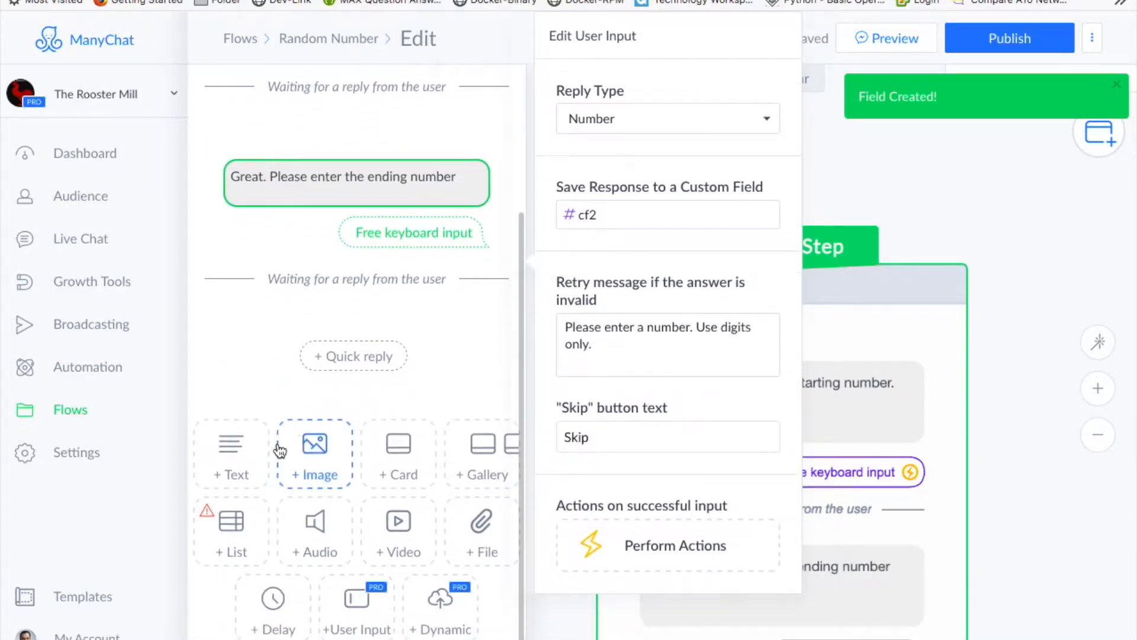
# - Add a dynamic content request block after the ending-number question and open its settings
pyautogui.click(439, 589)
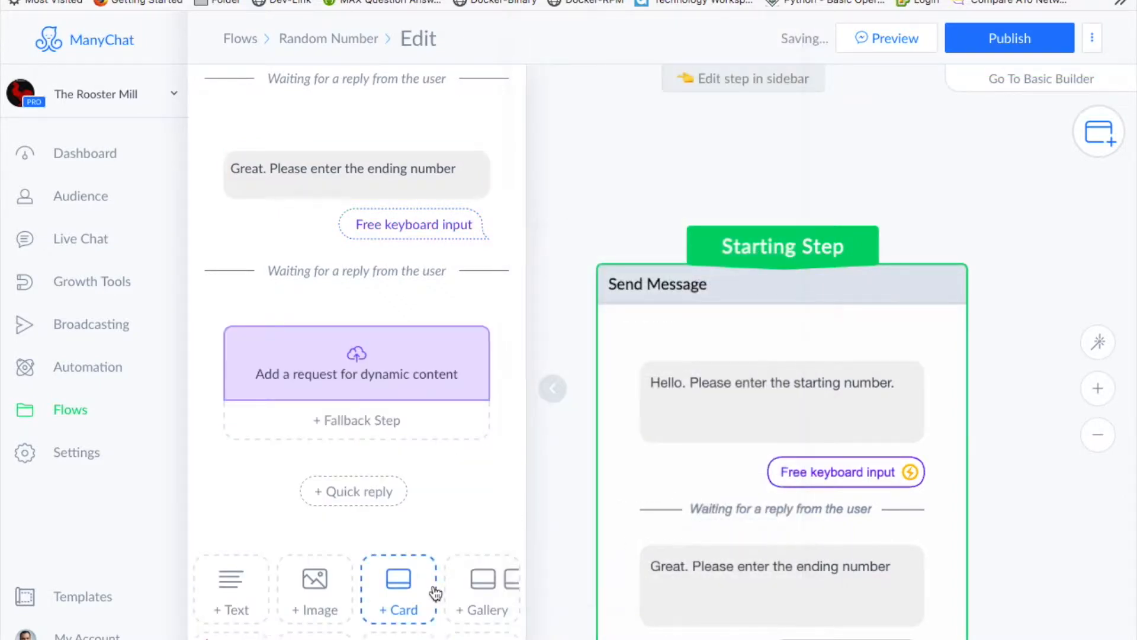
pyautogui.click(321, 374)
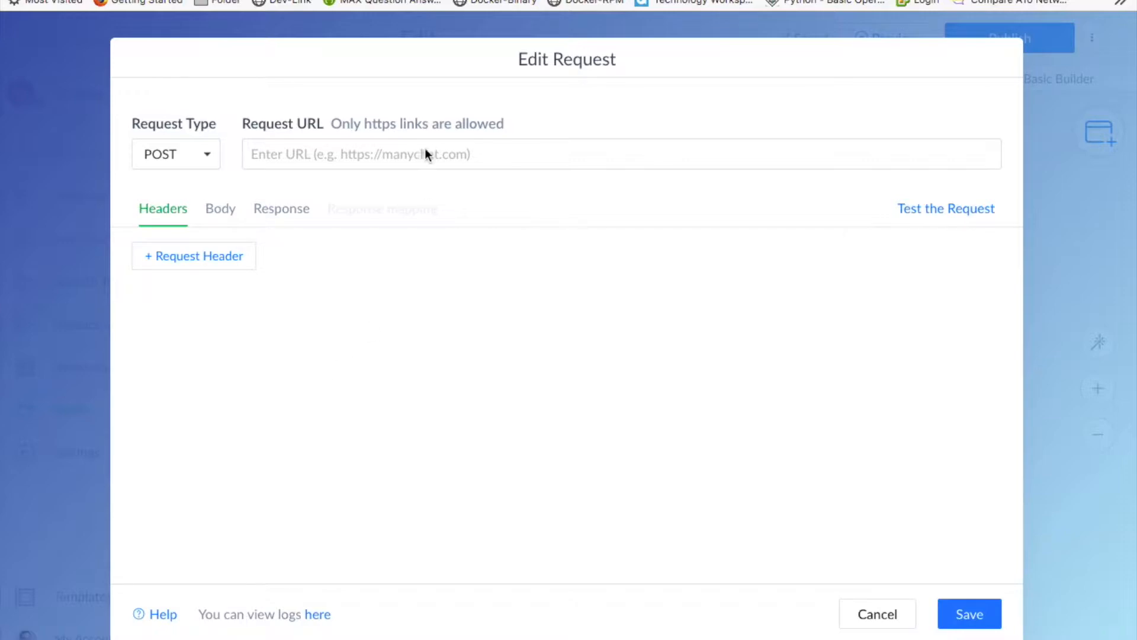
pyautogui.click(503, 153)
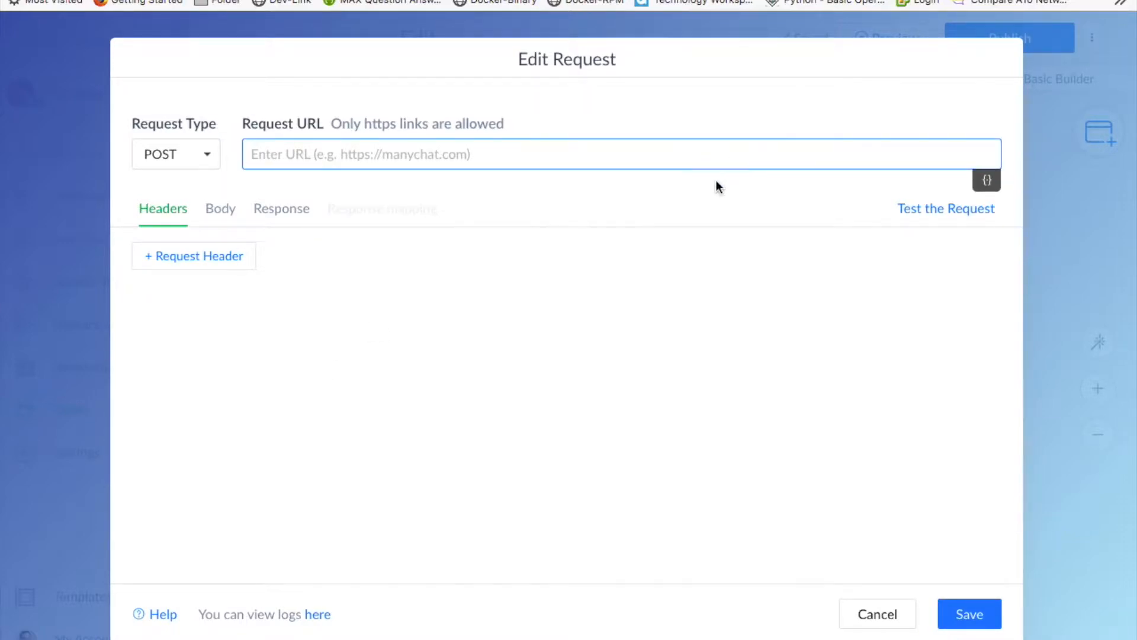
# - Add an Authorization header row, try saving, then cancel after the https-only URL error
pyautogui.click(234, 259)
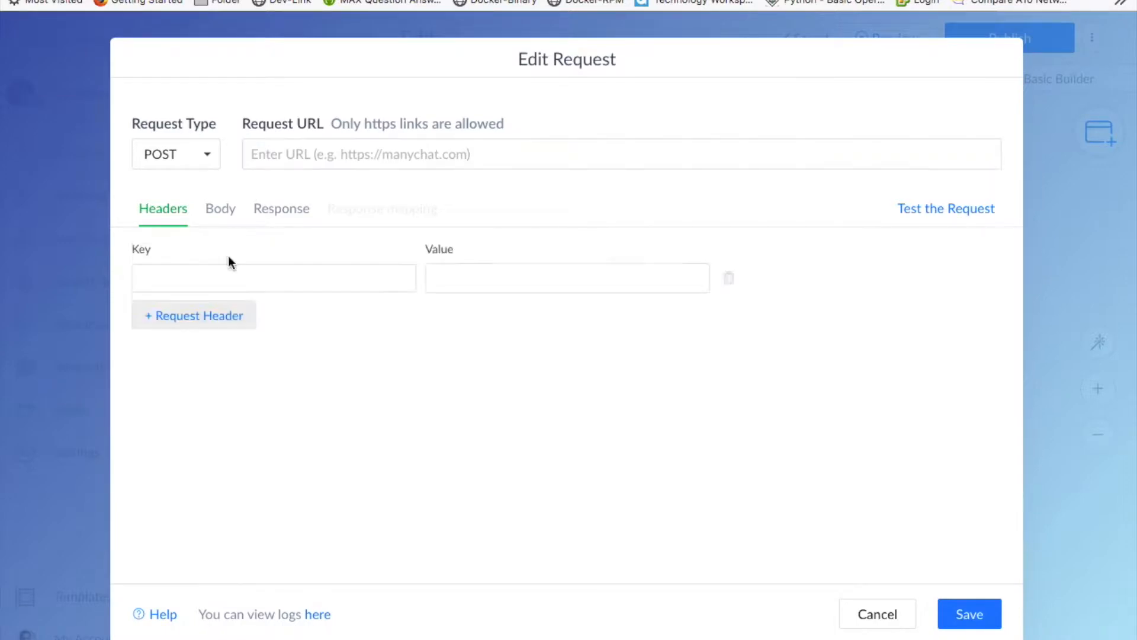
pyautogui.click(184, 279)
pyautogui.write('Authorization')
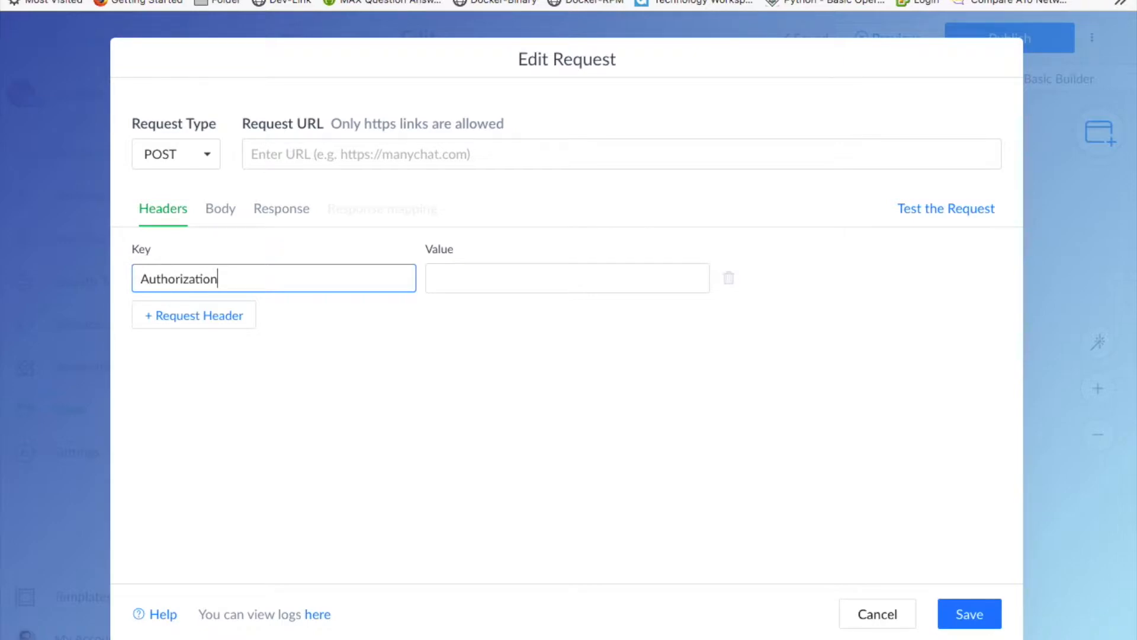
pyautogui.click(478, 273)
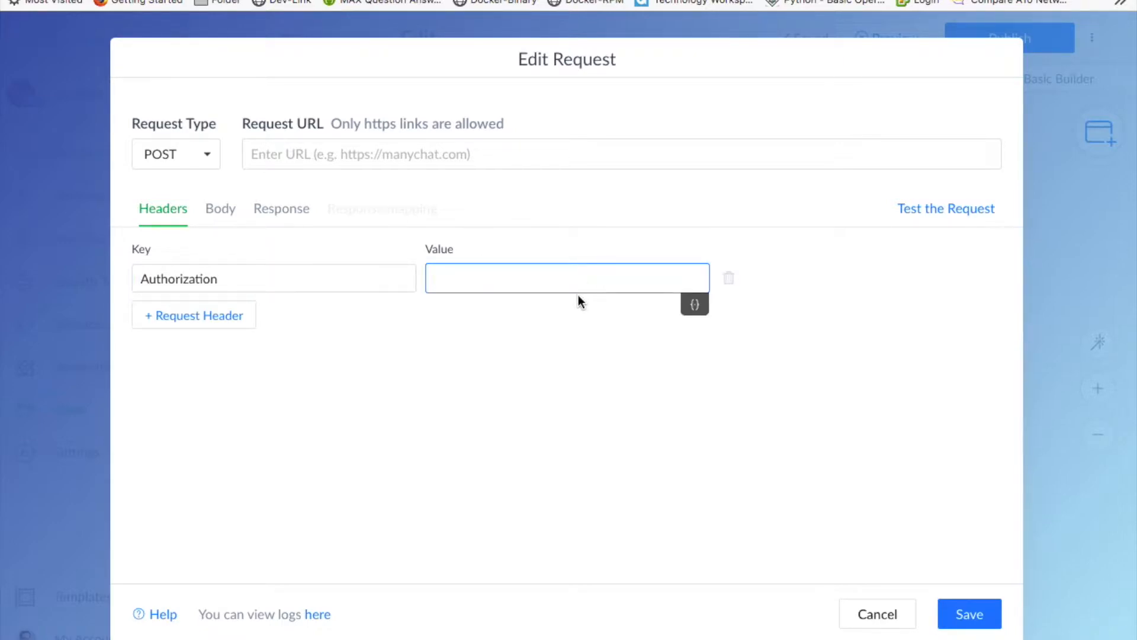
pyautogui.click(958, 616)
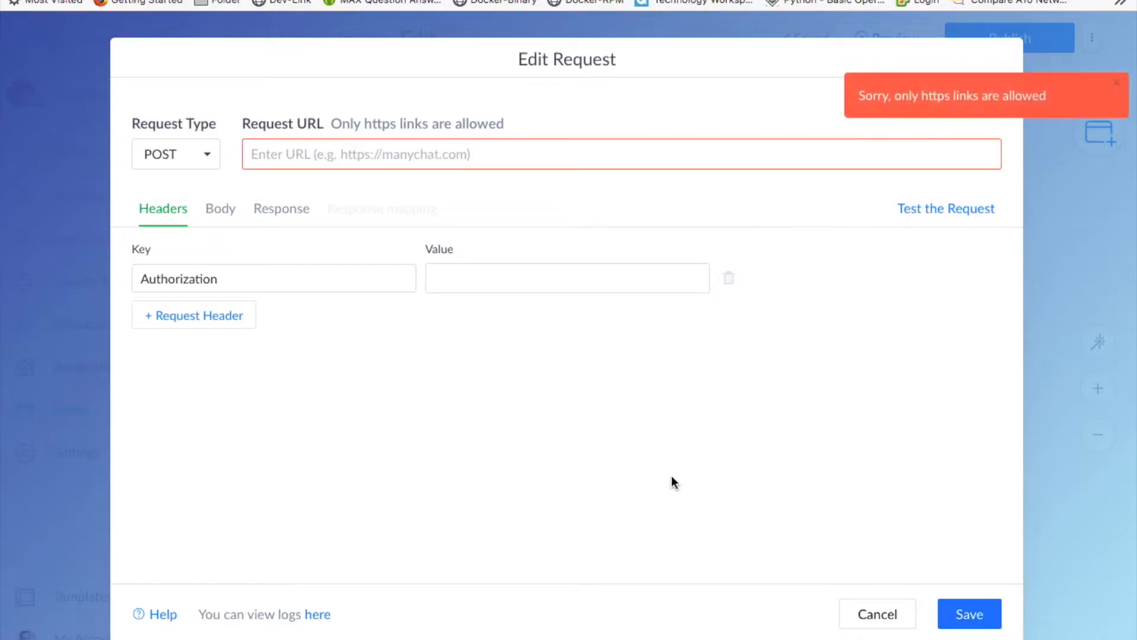
pyautogui.click(875, 619)
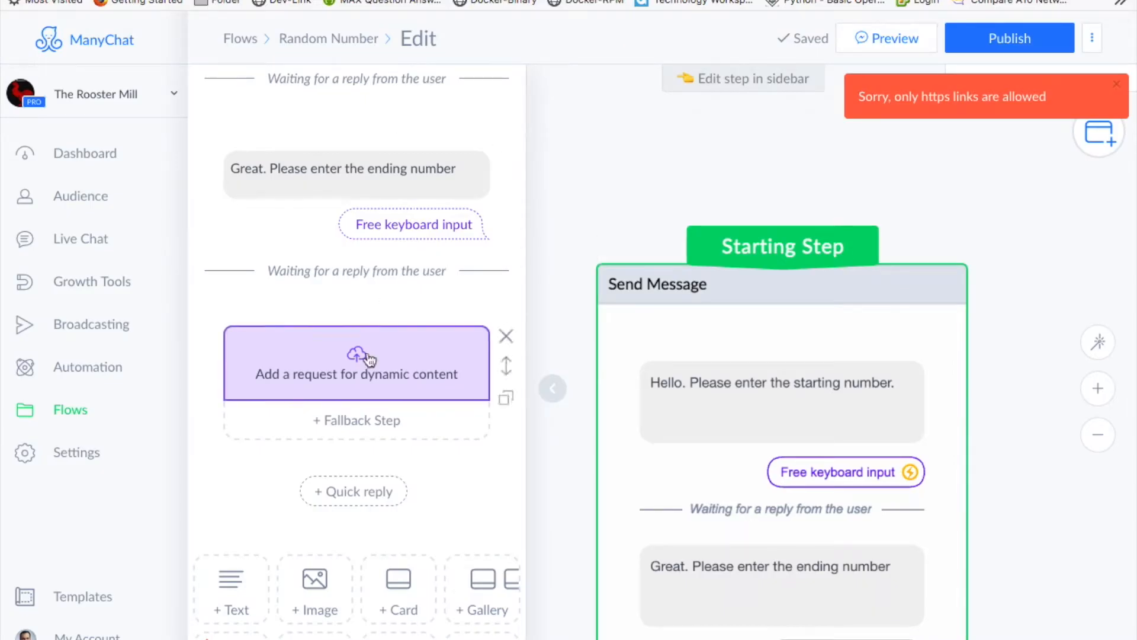
pyautogui.press('super+Tab')
pyautogui.moveTo(358, 601); pyautogui.dragTo(571, 139)
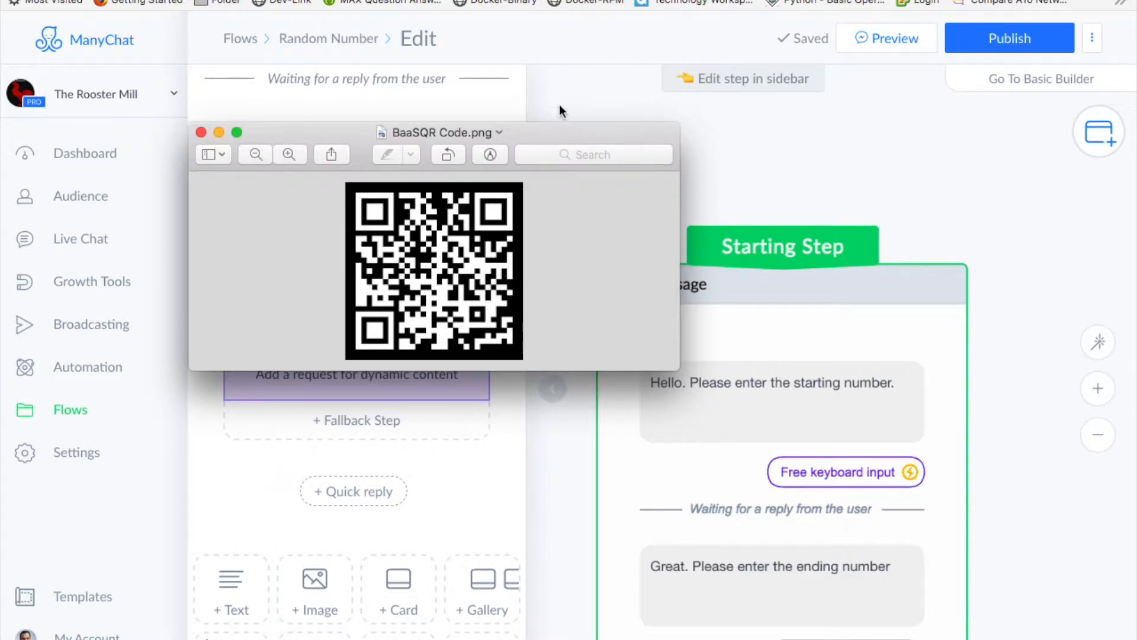
pyautogui.moveTo(563, 133); pyautogui.dragTo(359, 639)
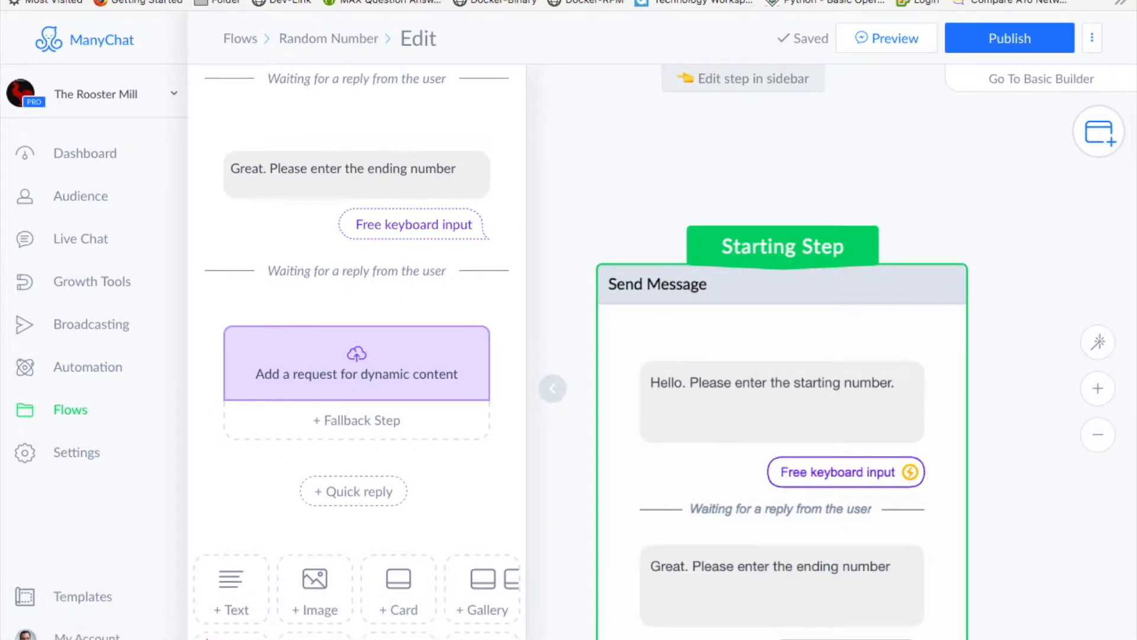
# - In Messenger, sign up for the 3017ad bot's Free Plan account using the suggested e-mail
pyautogui.click(551, 0)
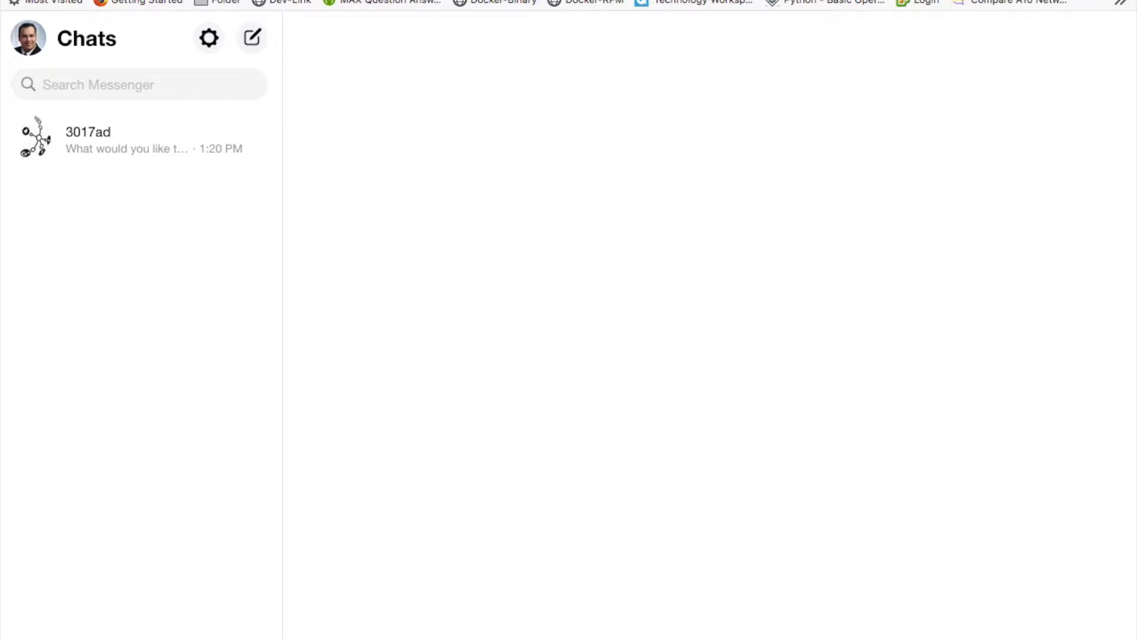
pyautogui.click(107, 129)
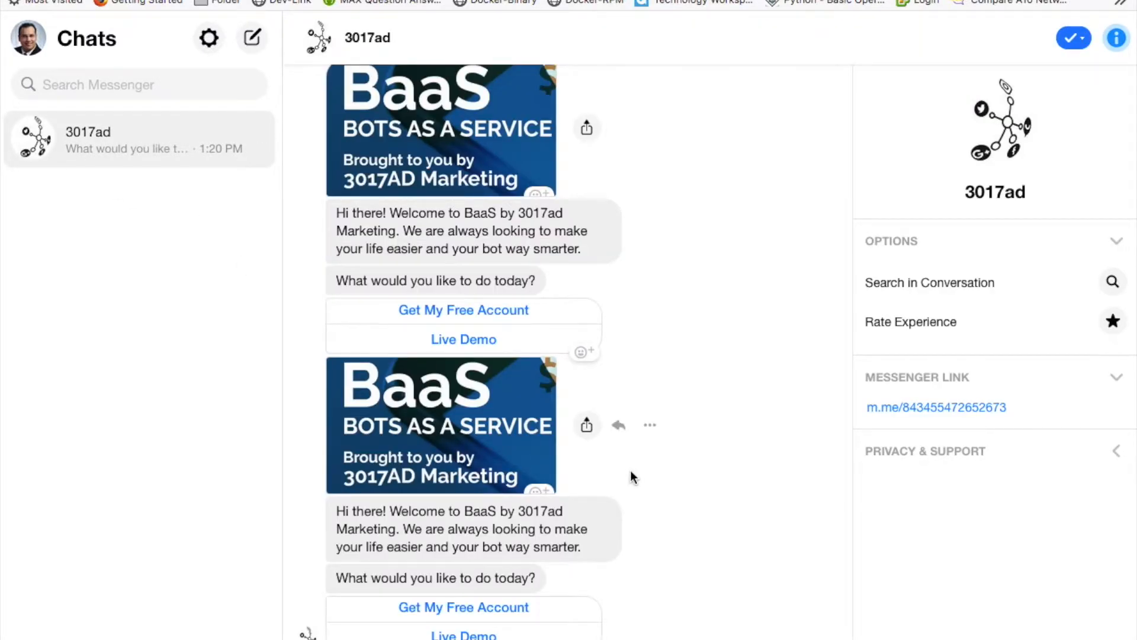
pyautogui.scroll(3, 635, 464)
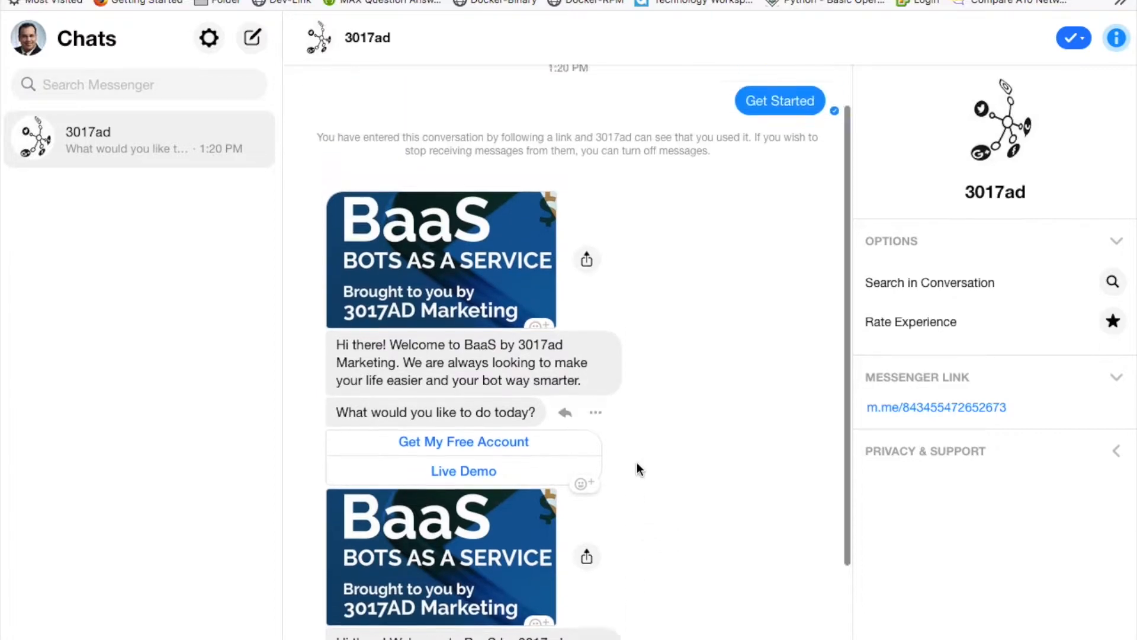
pyautogui.scroll(-3, 638, 460)
pyautogui.click(462, 610)
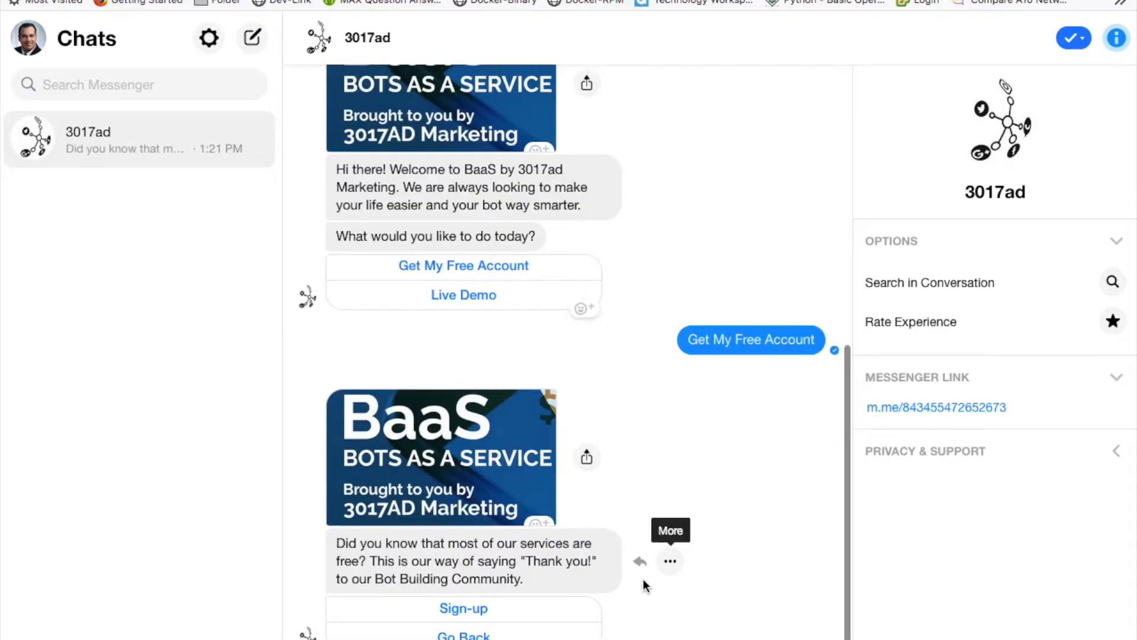
pyautogui.click(446, 609)
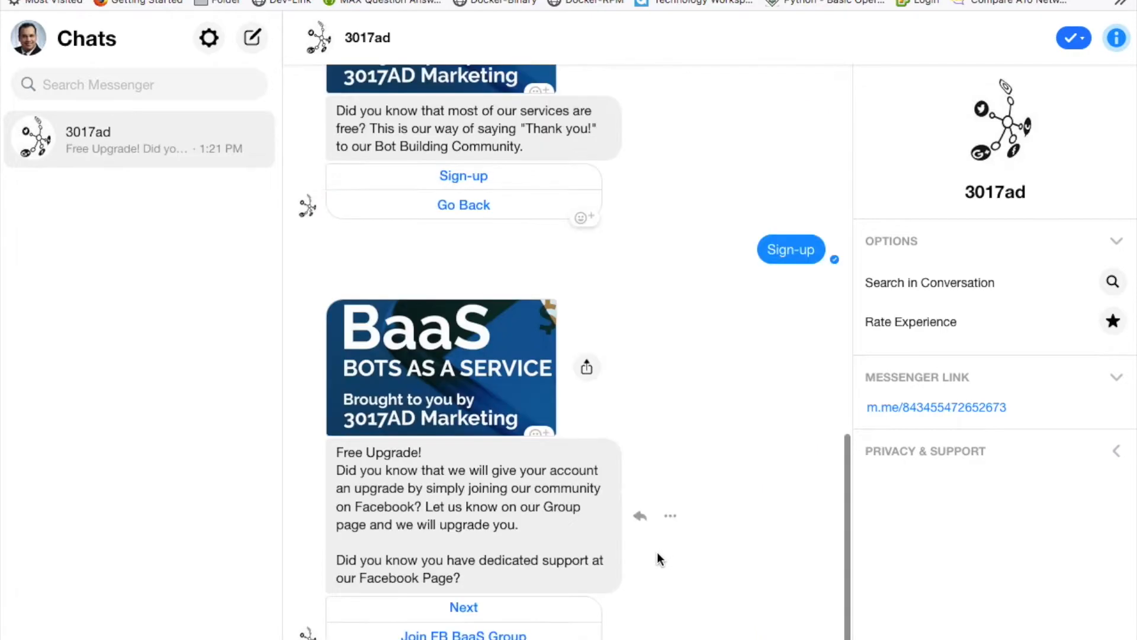
pyautogui.click(469, 610)
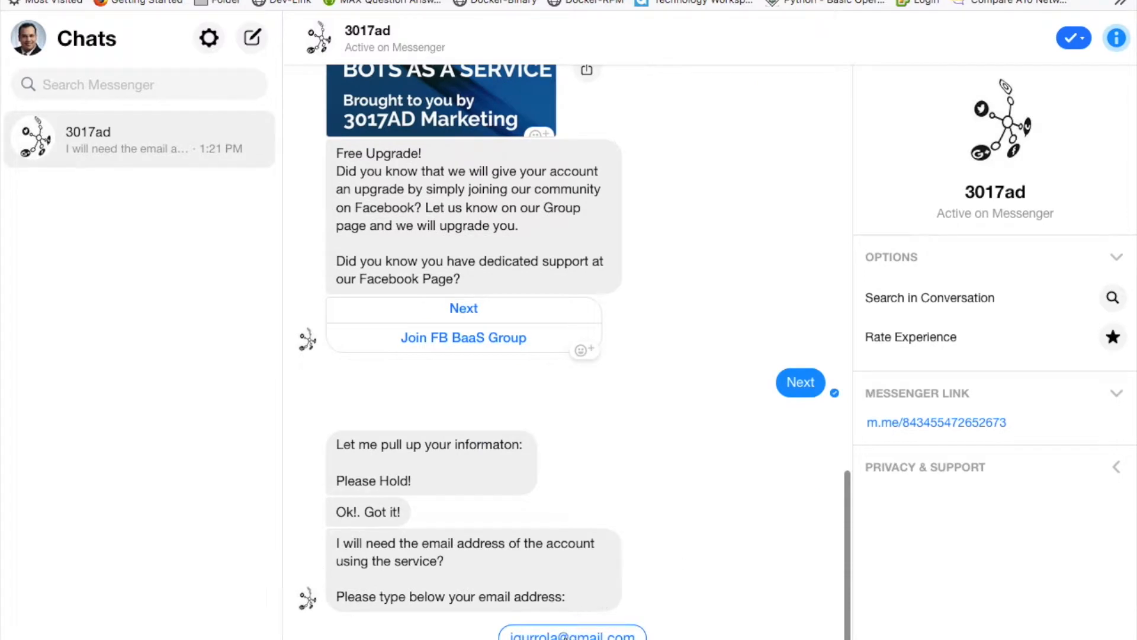
pyautogui.click(573, 632)
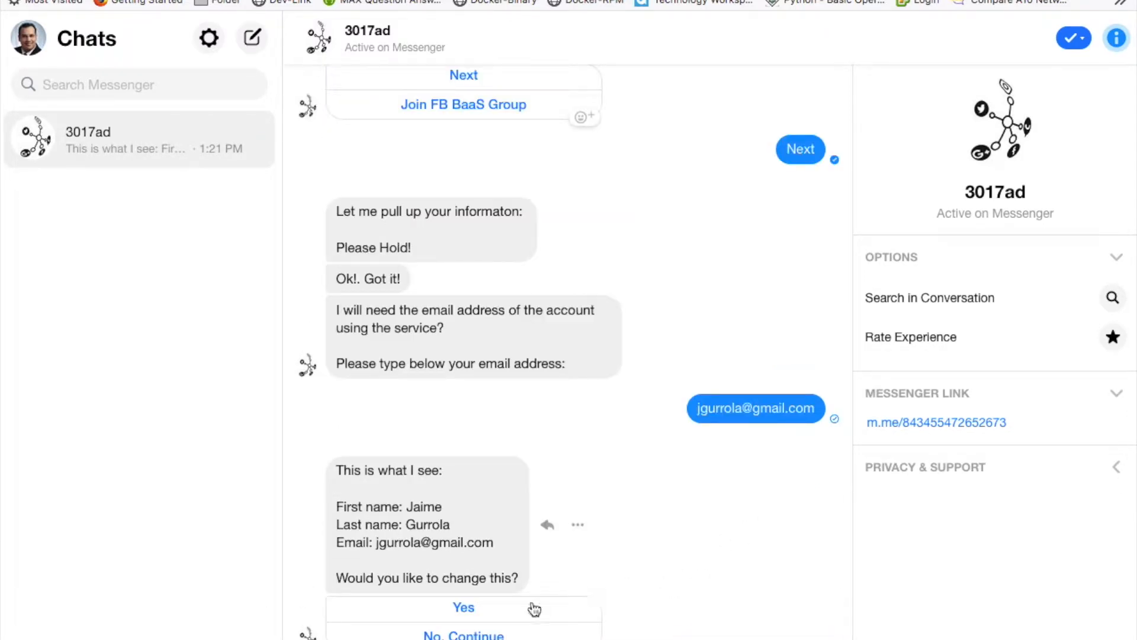
pyautogui.click(463, 634)
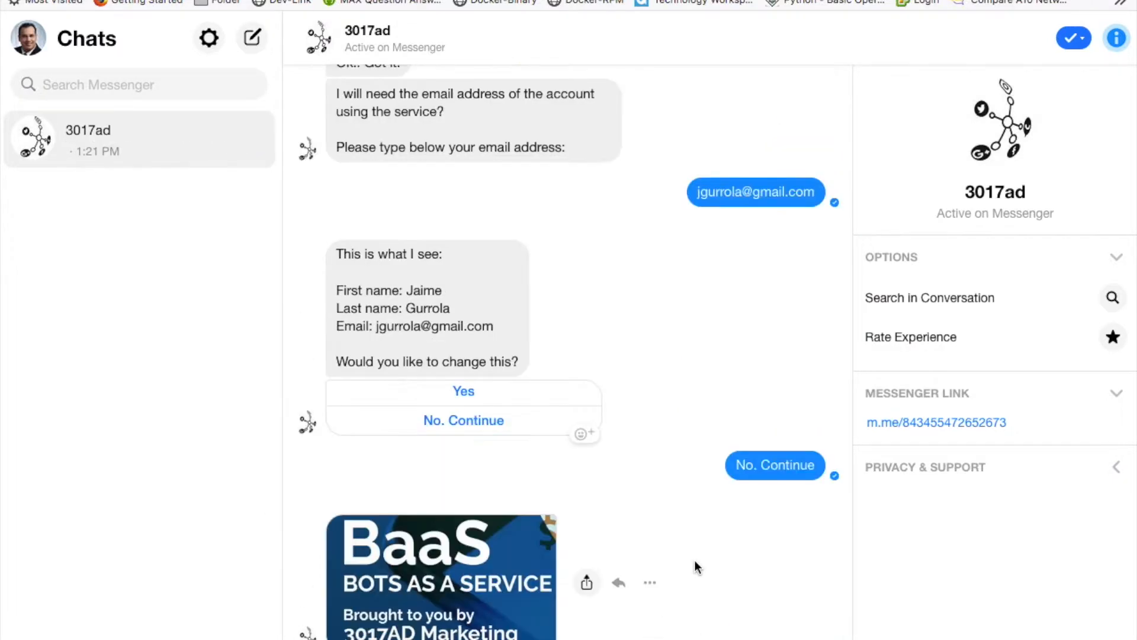
pyautogui.click(472, 610)
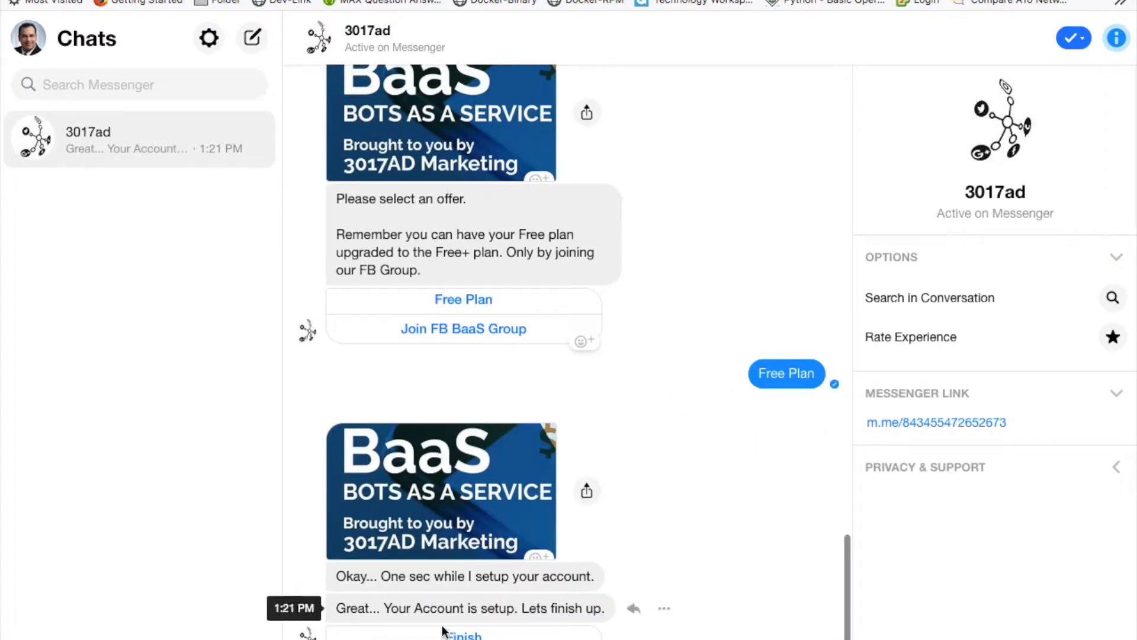
pyautogui.click(463, 634)
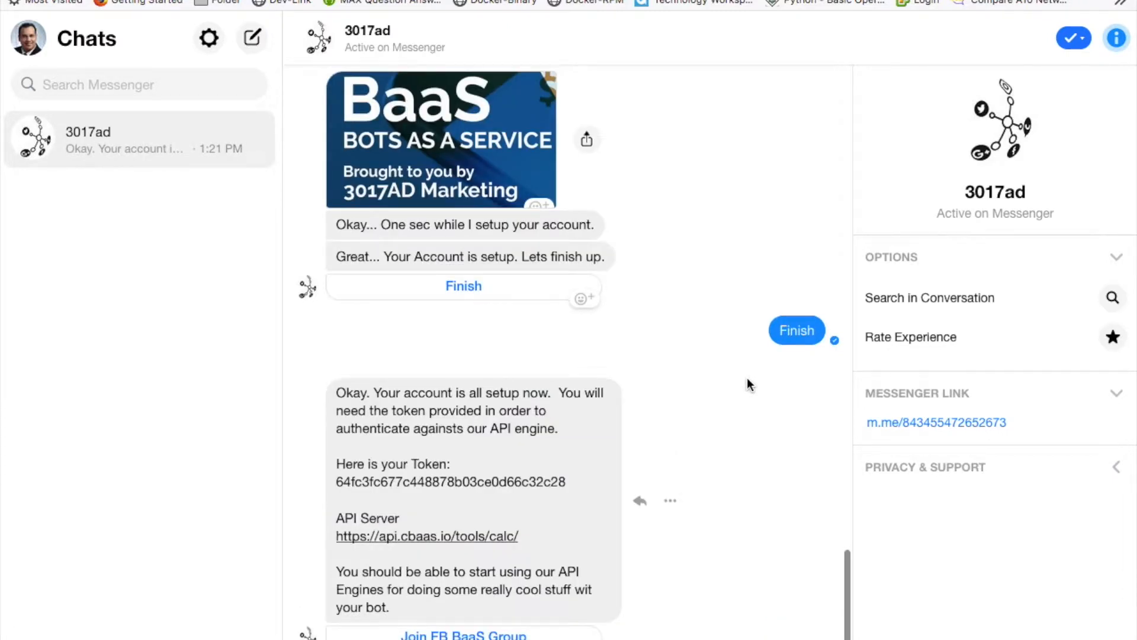
pyautogui.moveTo(338, 481); pyautogui.dragTo(566, 482)
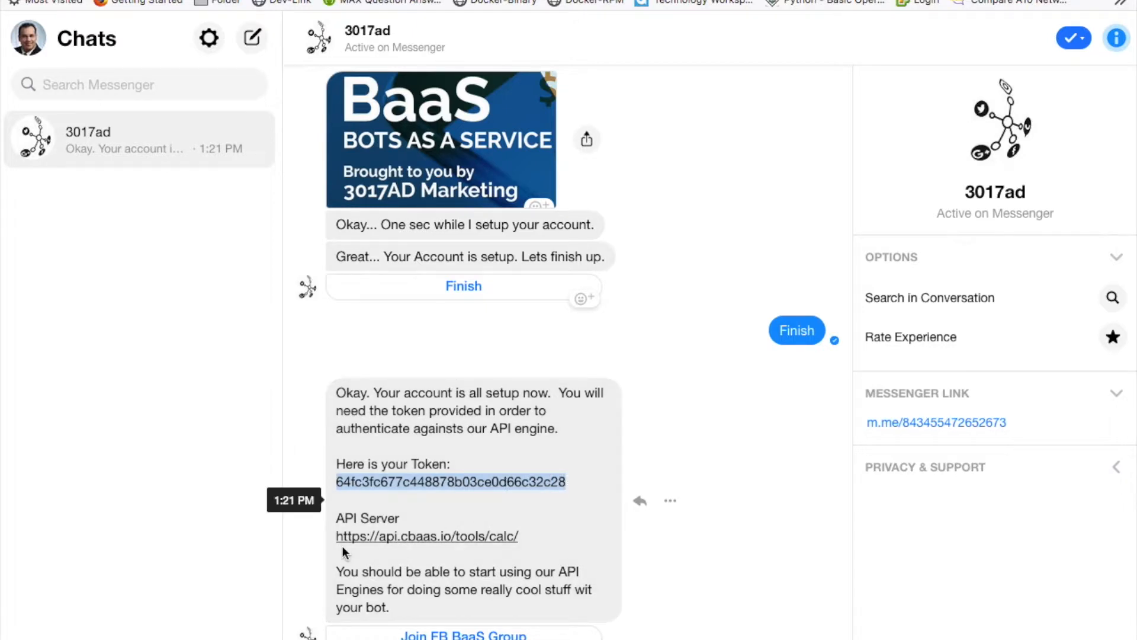
pyautogui.moveTo(520, 537); pyautogui.dragTo(339, 544)
pyautogui.press('super+c')
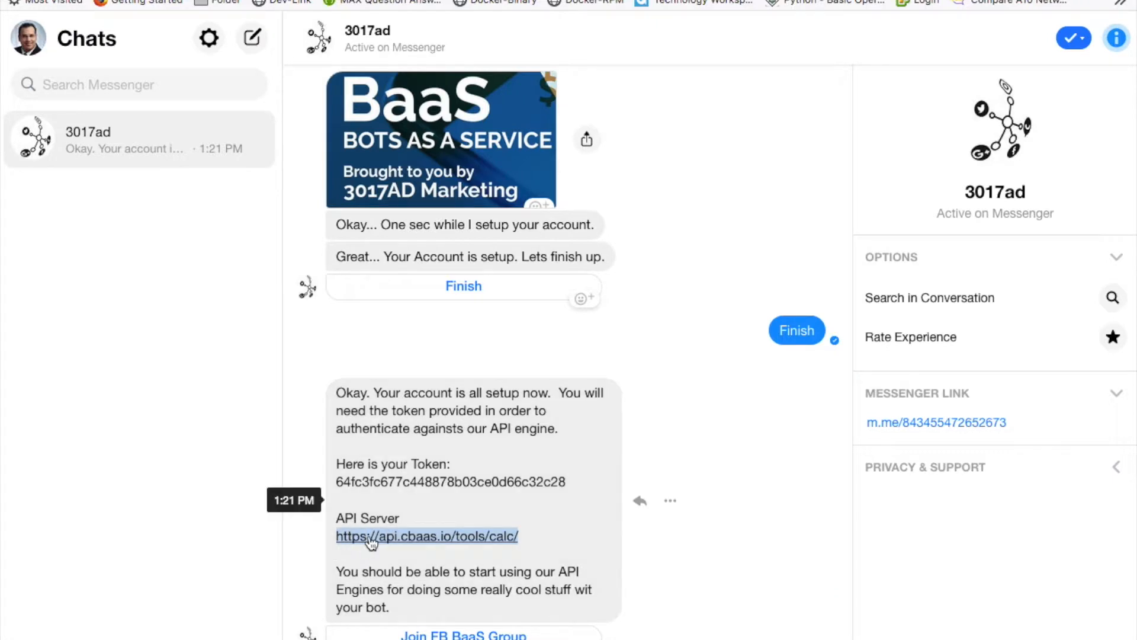
pyautogui.rightClick(371, 540)
pyautogui.click(436, 639)
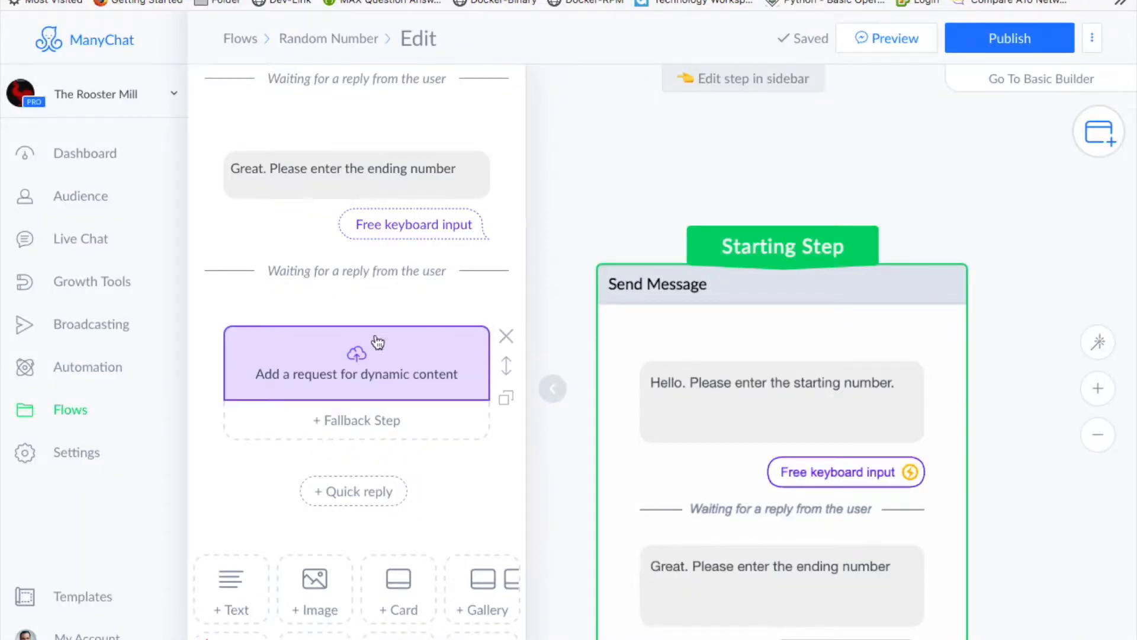
# - Paste the API server URL as the request URL and append rand/2/cf1/cf2/cf_total
pyautogui.click(358, 358)
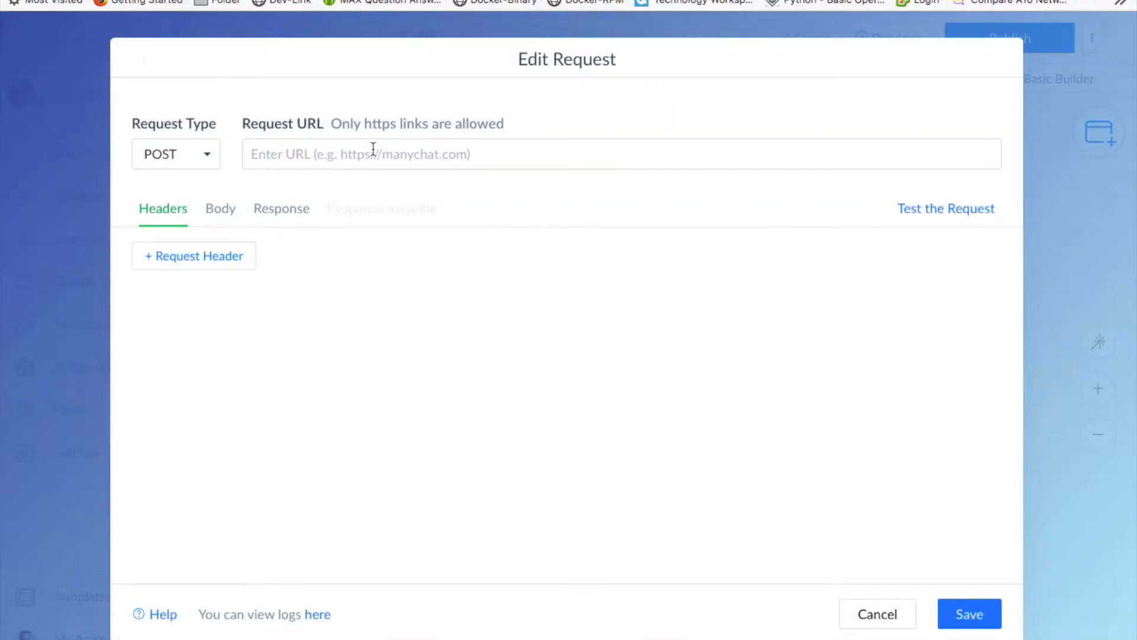
pyautogui.click(388, 152)
pyautogui.rightClick(392, 154)
pyautogui.click(428, 219)
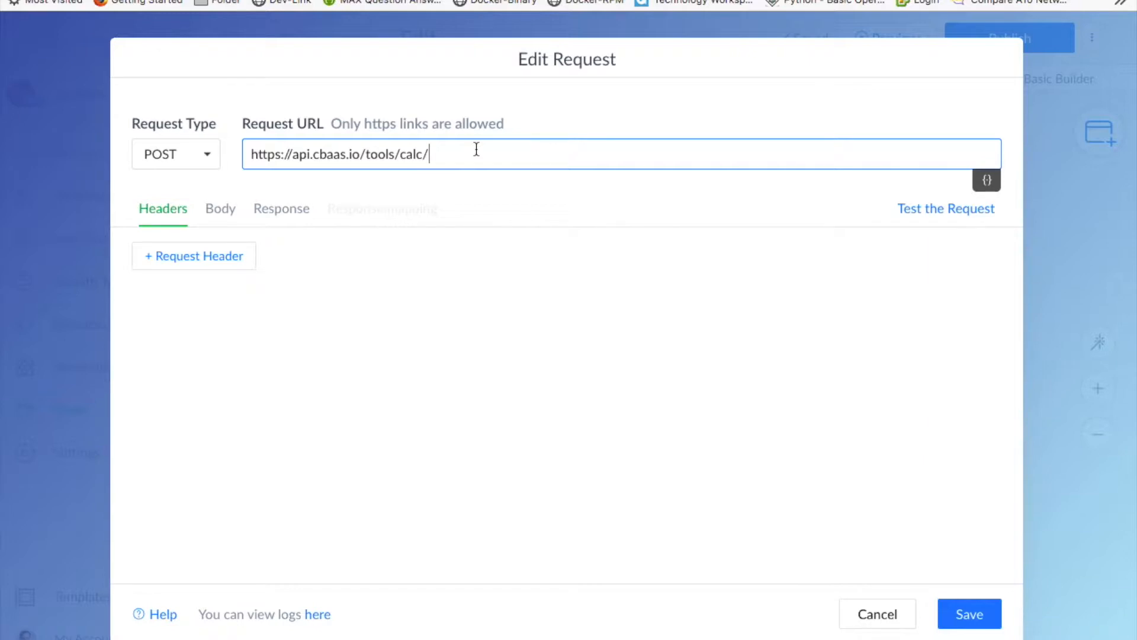
pyautogui.write('rand/2/')
pyautogui.write('cf1')
pyautogui.write('/cf2')
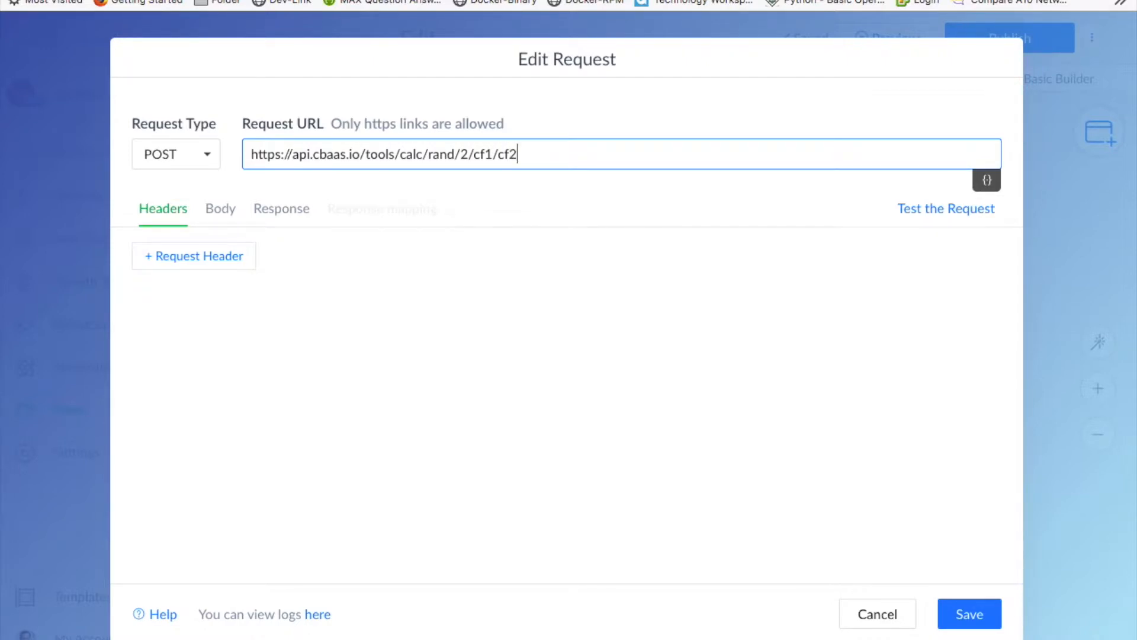
pyautogui.write('/')
pyautogui.write('cf_total')
pyautogui.click(220, 257)
# - Add an Authorization header whose value is the API token copied from Messenger
pyautogui.click(216, 276)
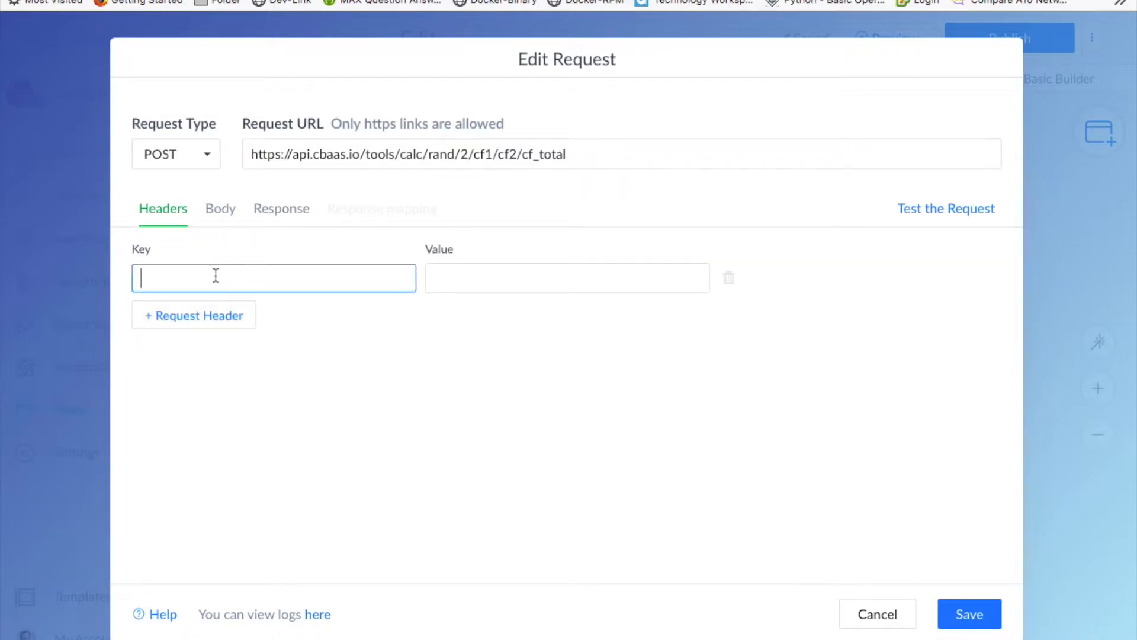
pyautogui.write('Authorization')
pyautogui.press('Tab')
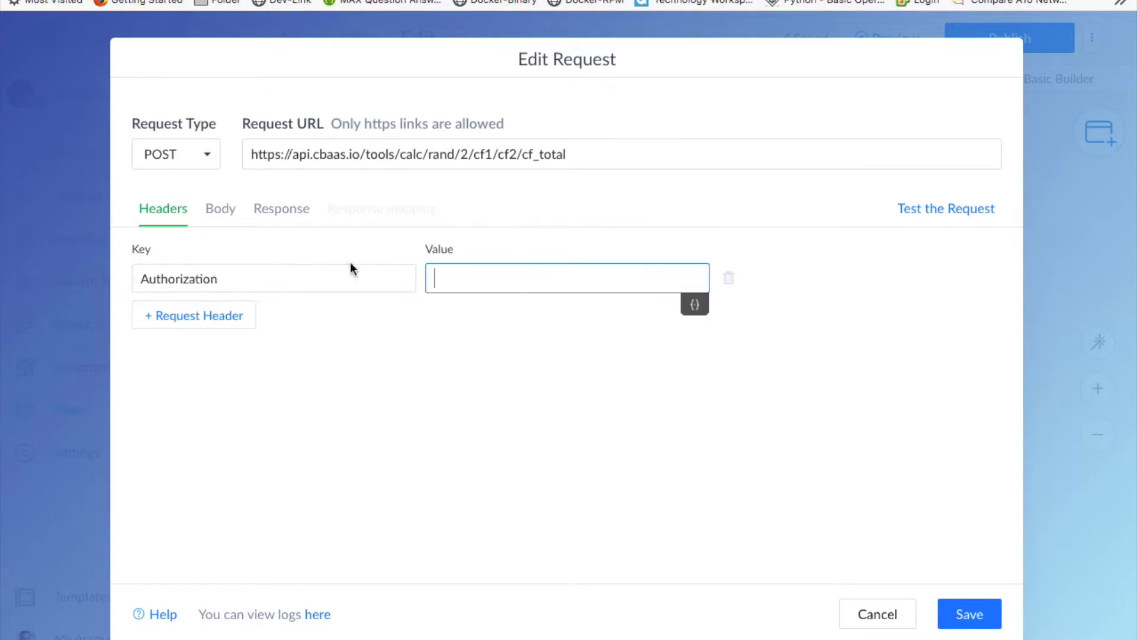
pyautogui.click(504, 0)
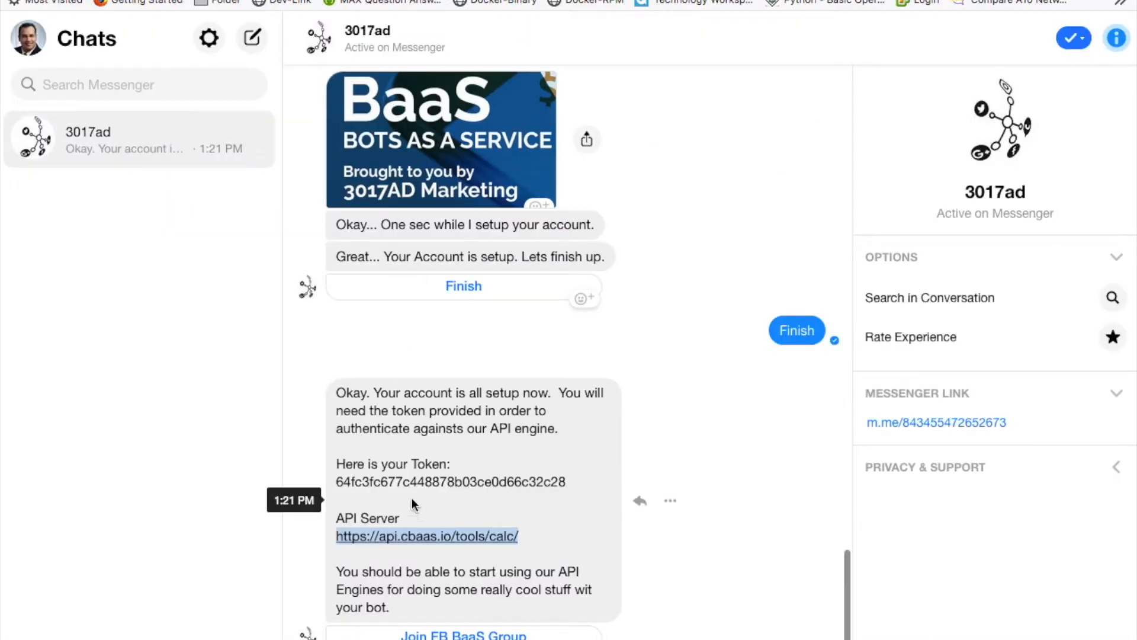
pyautogui.moveTo(342, 486); pyautogui.dragTo(558, 483)
pyautogui.rightClick(535, 477)
pyautogui.click(573, 486)
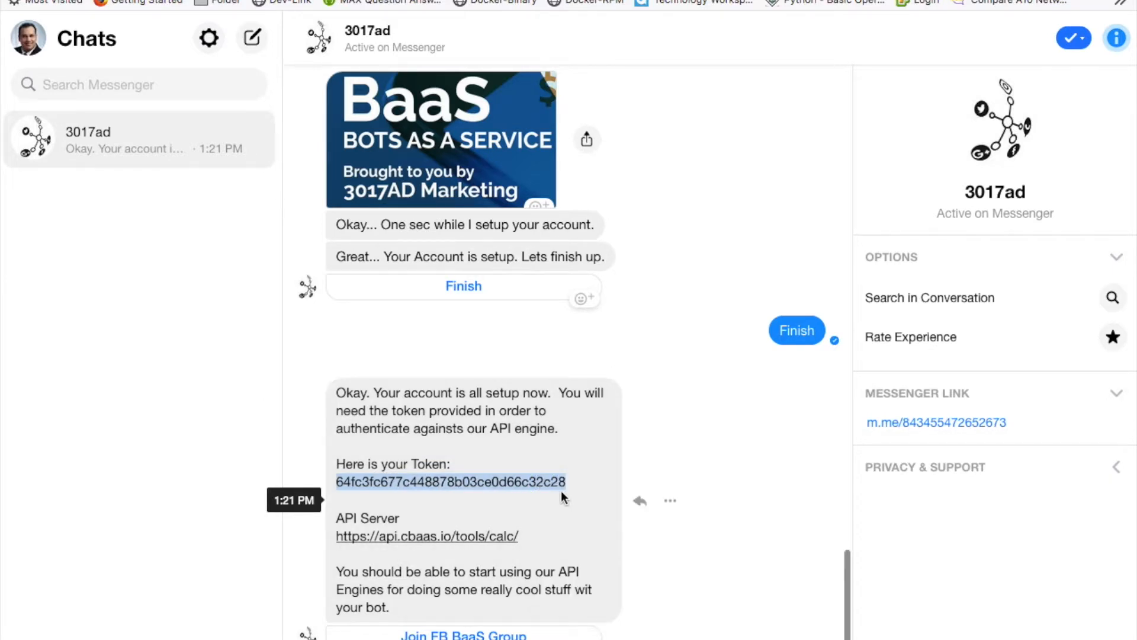
pyautogui.click(367, 0)
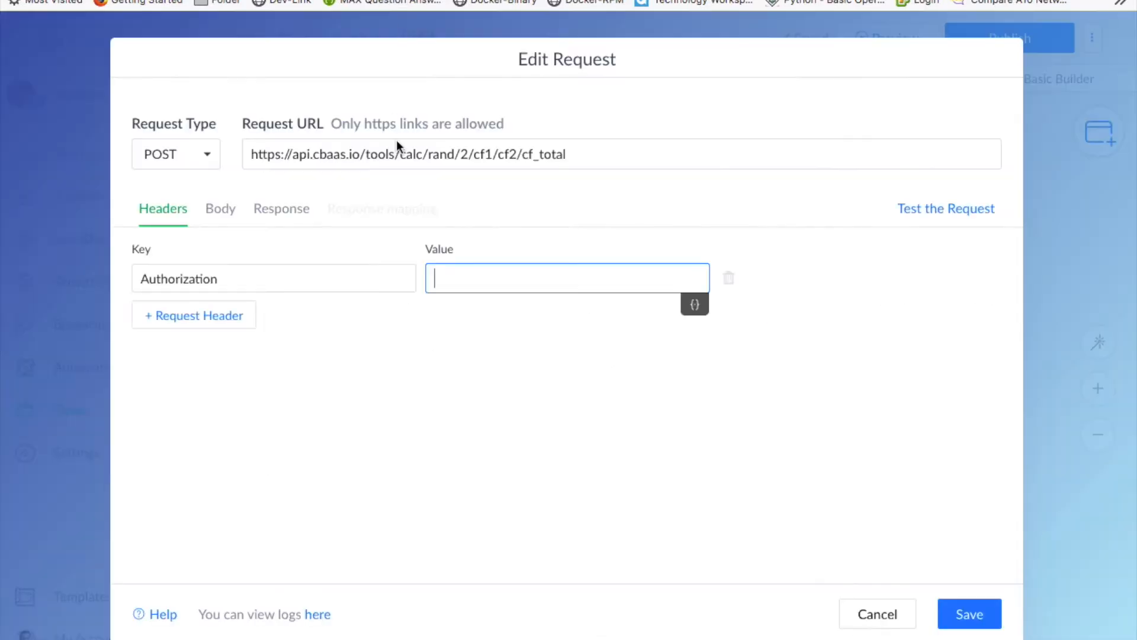
pyautogui.rightClick(456, 275)
pyautogui.click(503, 349)
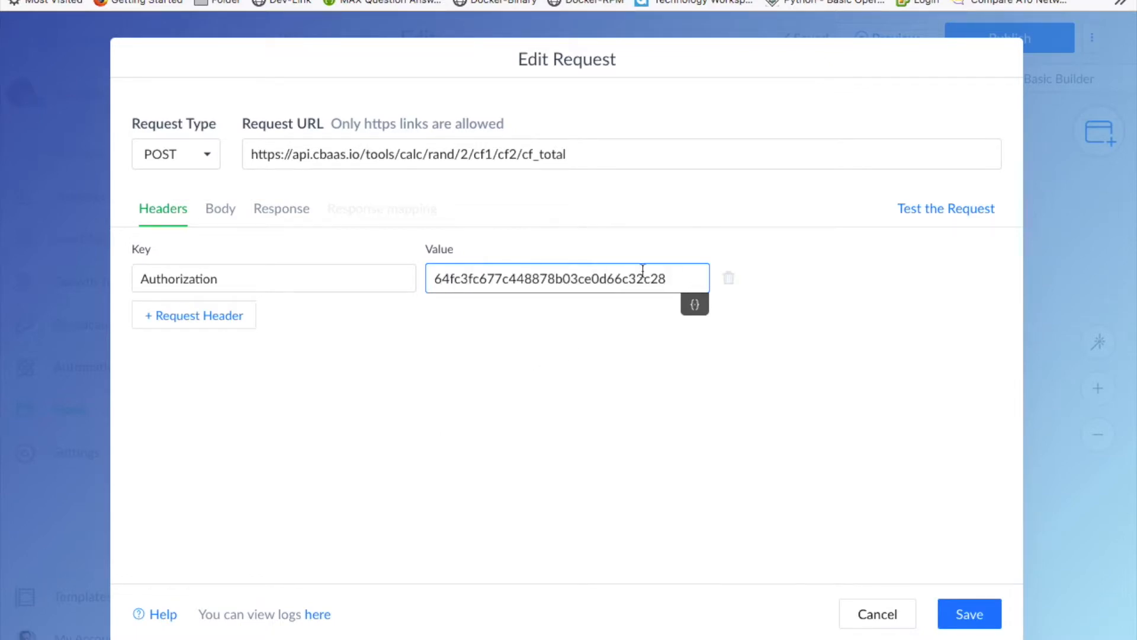
# - Insert the full subscriber data into the request body
pyautogui.click(229, 220)
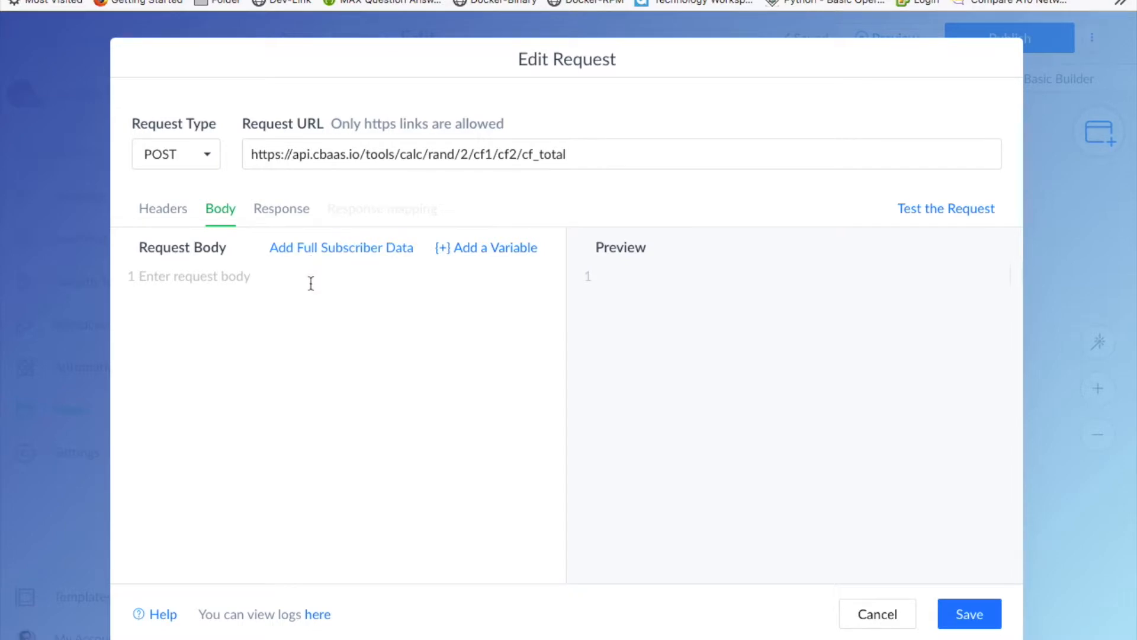
pyautogui.moveTo(478, 154); pyautogui.dragTo(517, 154)
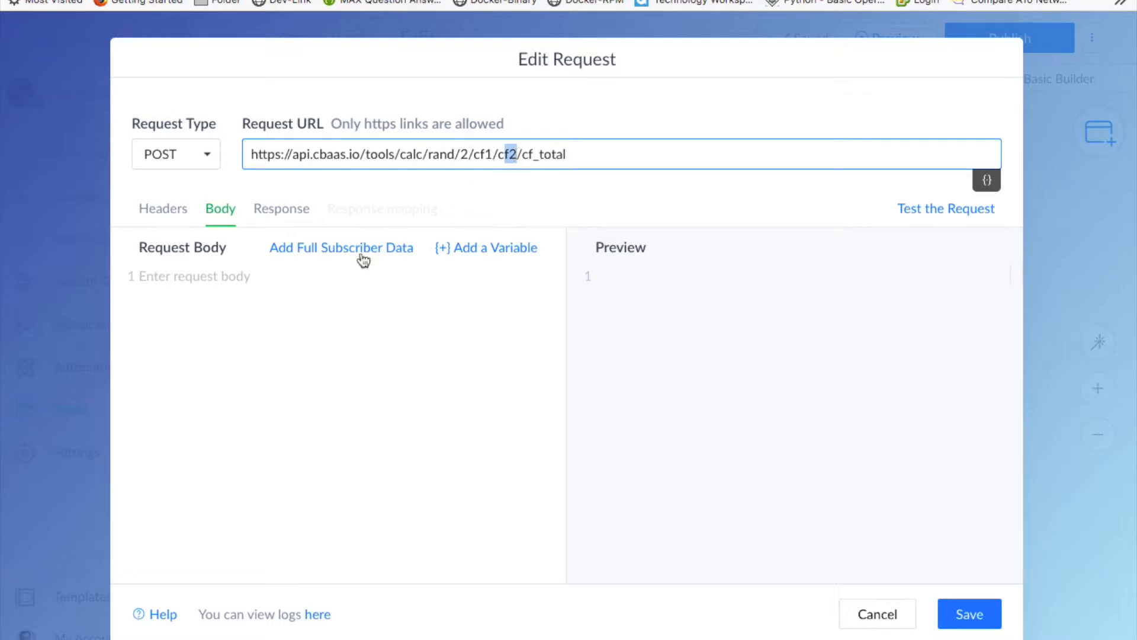
pyautogui.click(318, 249)
pyautogui.click(350, 342)
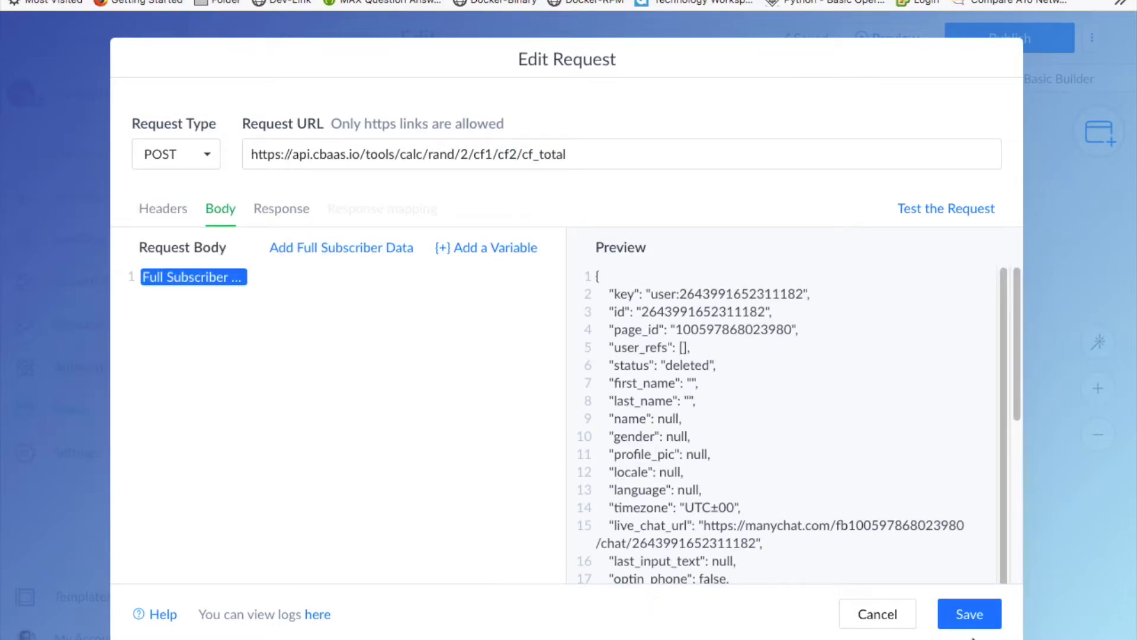
# - Review the Headers and Response tabs, then save the dynamic content request
pyautogui.click(143, 212)
pyautogui.click(277, 212)
pyautogui.click(159, 213)
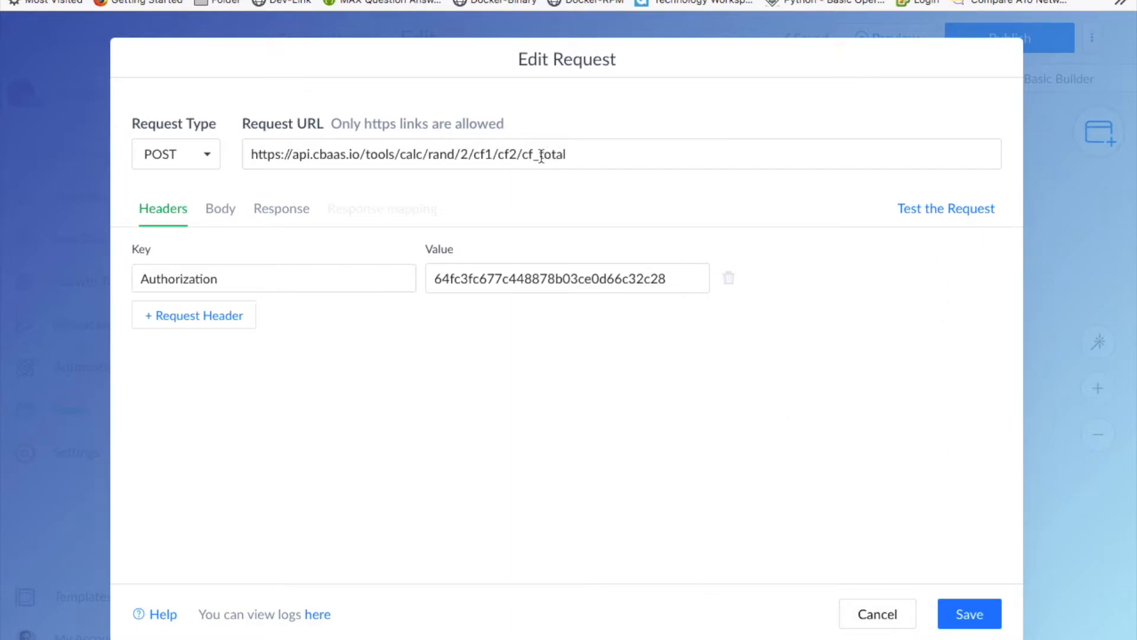
pyautogui.moveTo(521, 154); pyautogui.dragTo(571, 156)
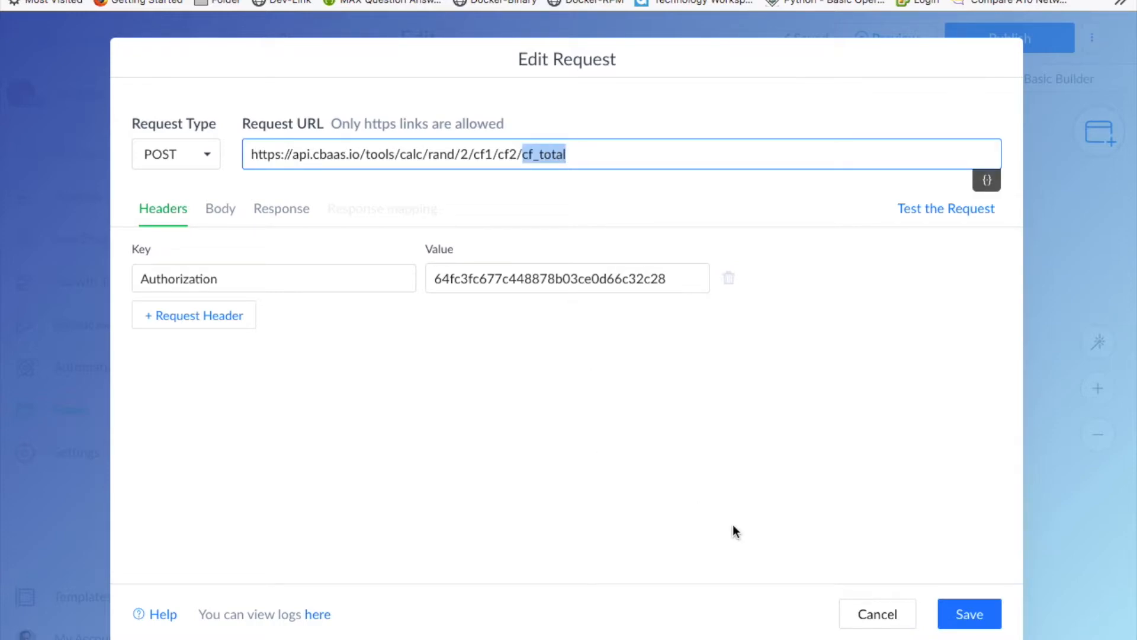
pyautogui.click(965, 617)
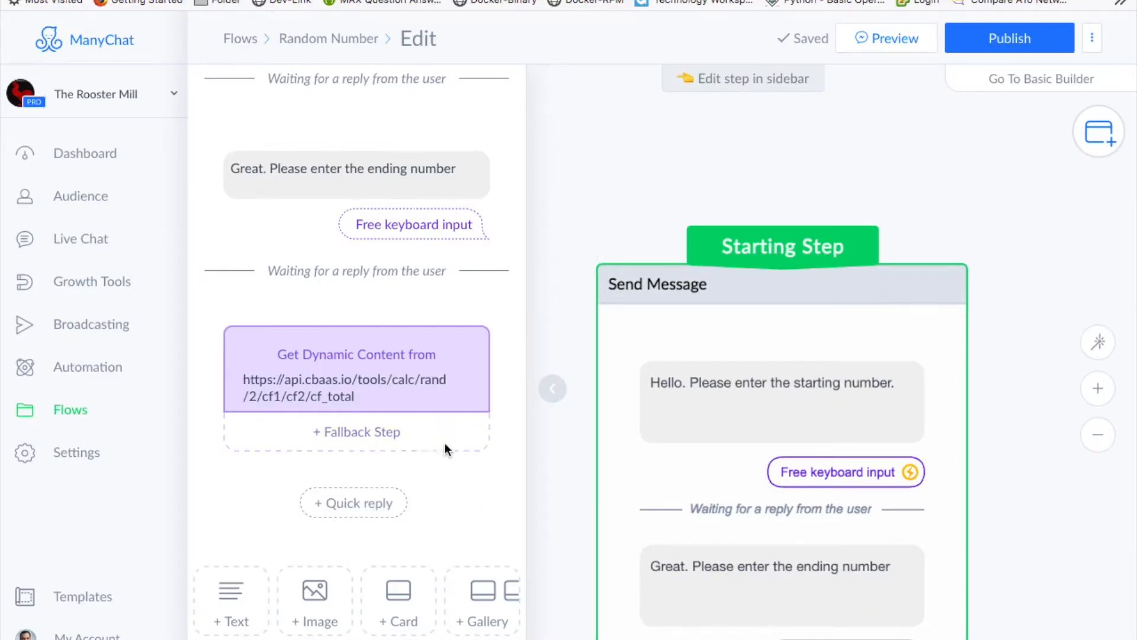
# - Add a text message reading 'Hello... The first numbere end second number entered are:' with a 'First' line
pyautogui.scroll(-3, 450, 482)
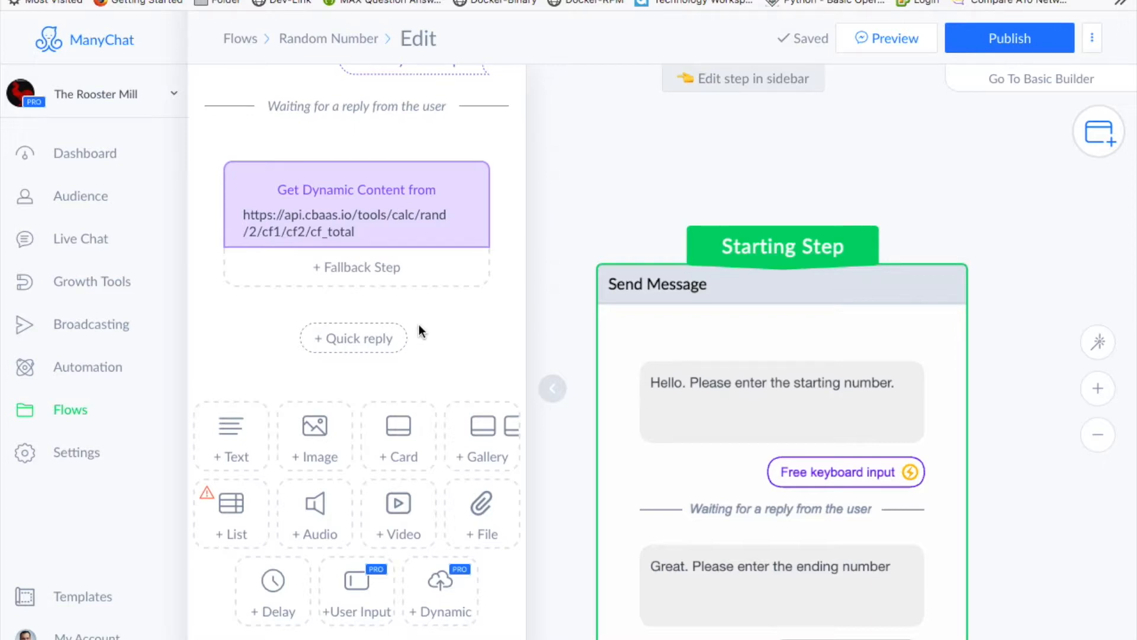
pyautogui.click(232, 424)
pyautogui.click(323, 335)
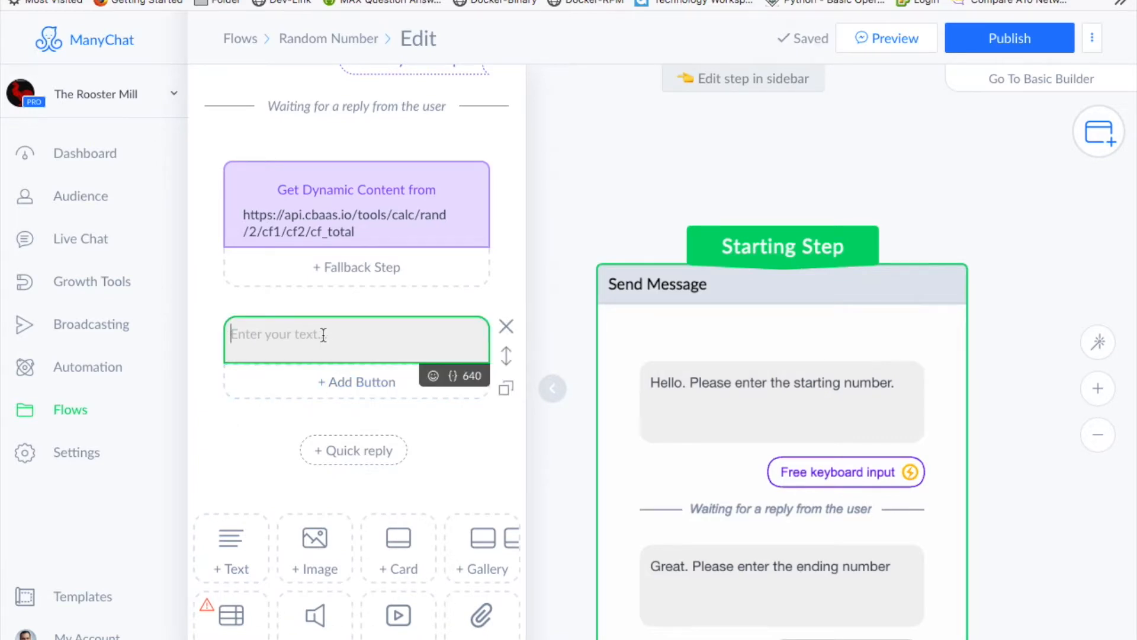
pyautogui.write('Hello... The ')
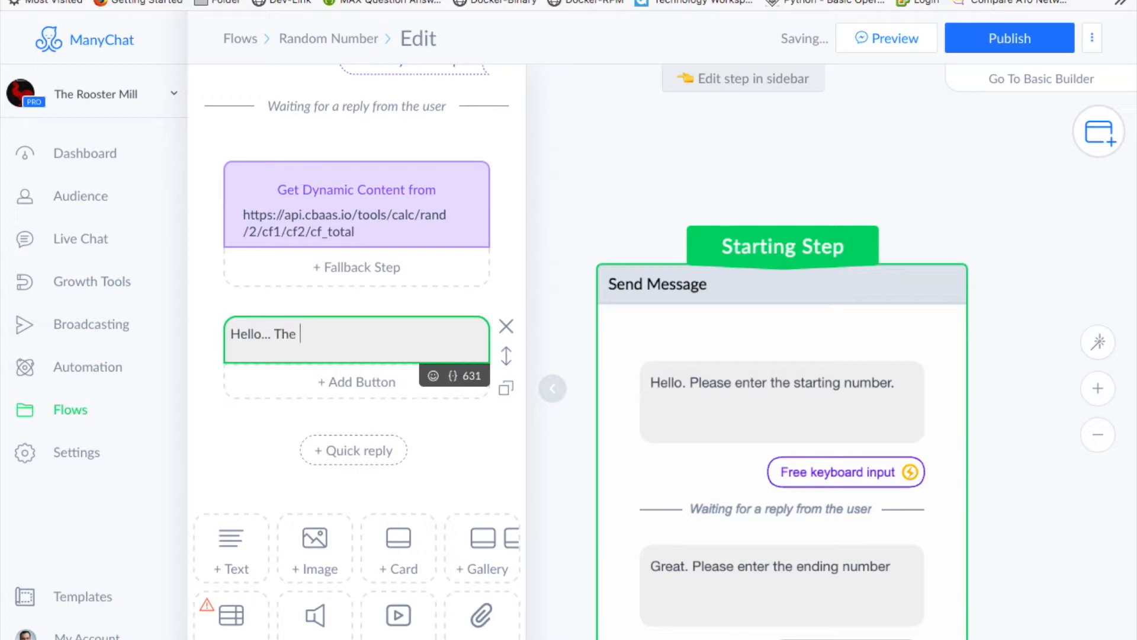
pyautogui.write('first numbere')
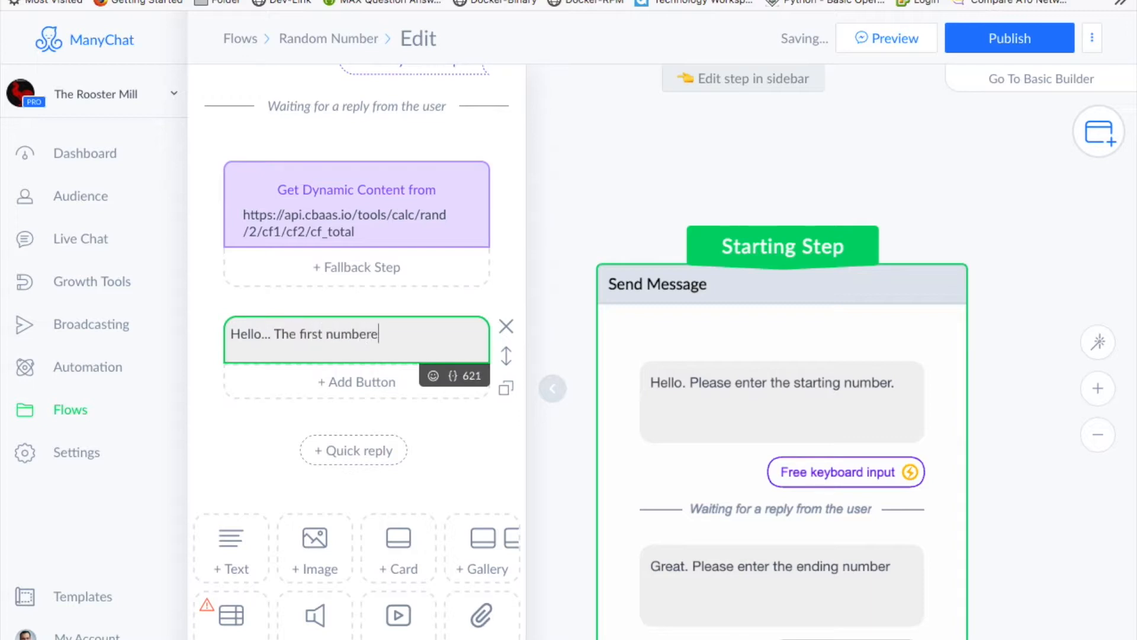
pyautogui.write(' end second numb')
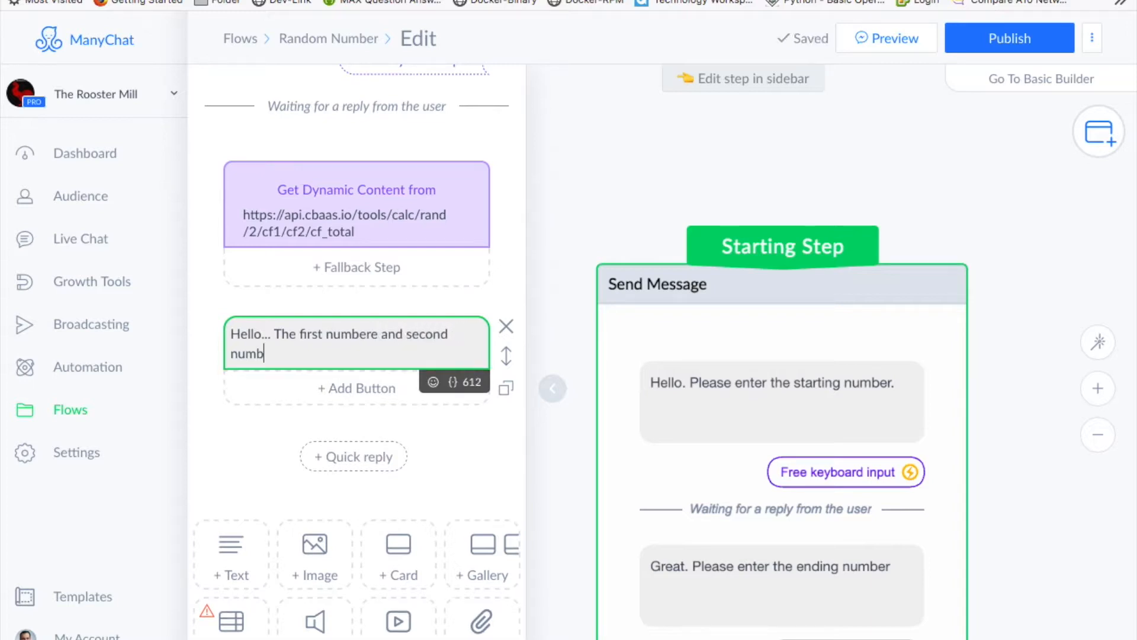
pyautogui.write('er entered are:')
pyautogui.press('Return')
pyautogui.press('Return')
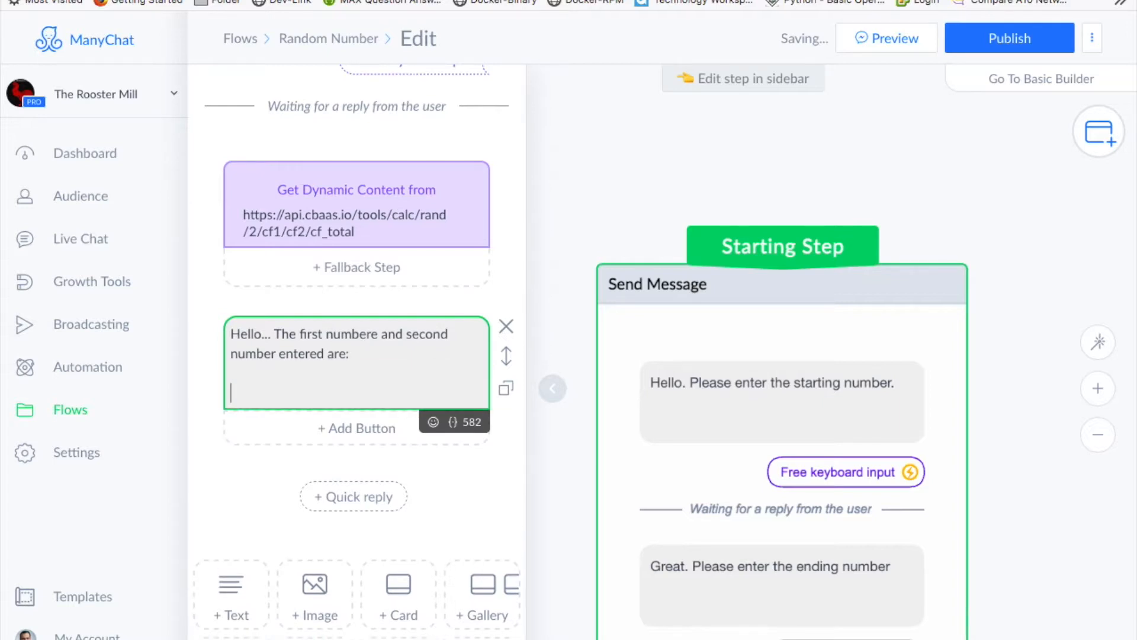
pyautogui.write('First:')
# - Insert the cf1 field after 'First:' in the message
pyautogui.click(459, 423)
pyautogui.scroll(-5, 302, 562)
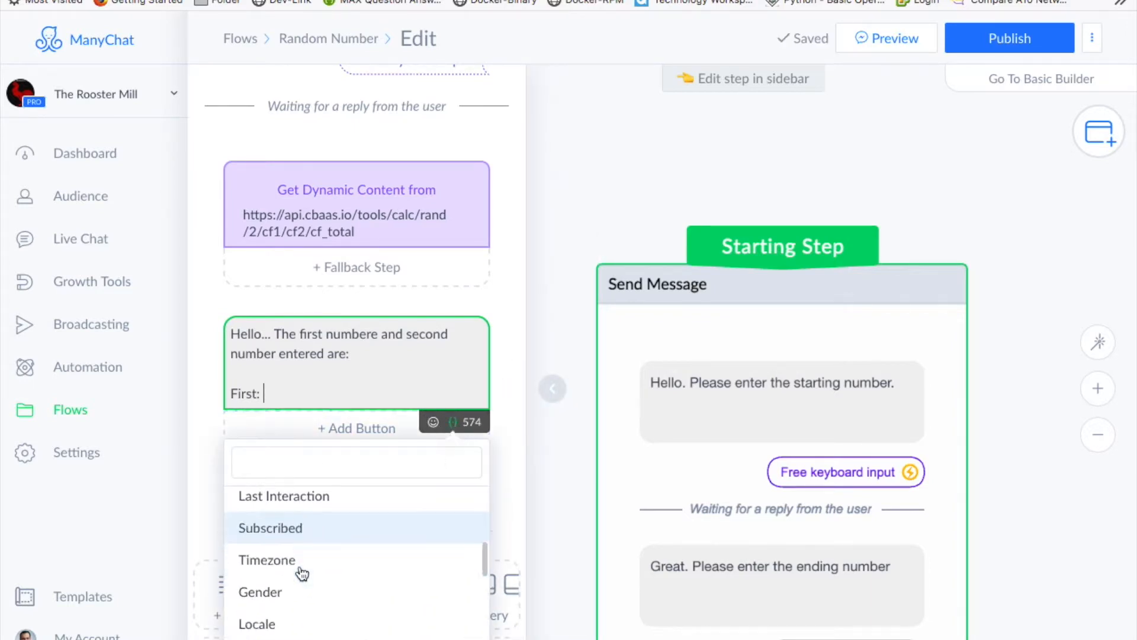
pyautogui.scroll(-5, 302, 577)
pyautogui.click(279, 548)
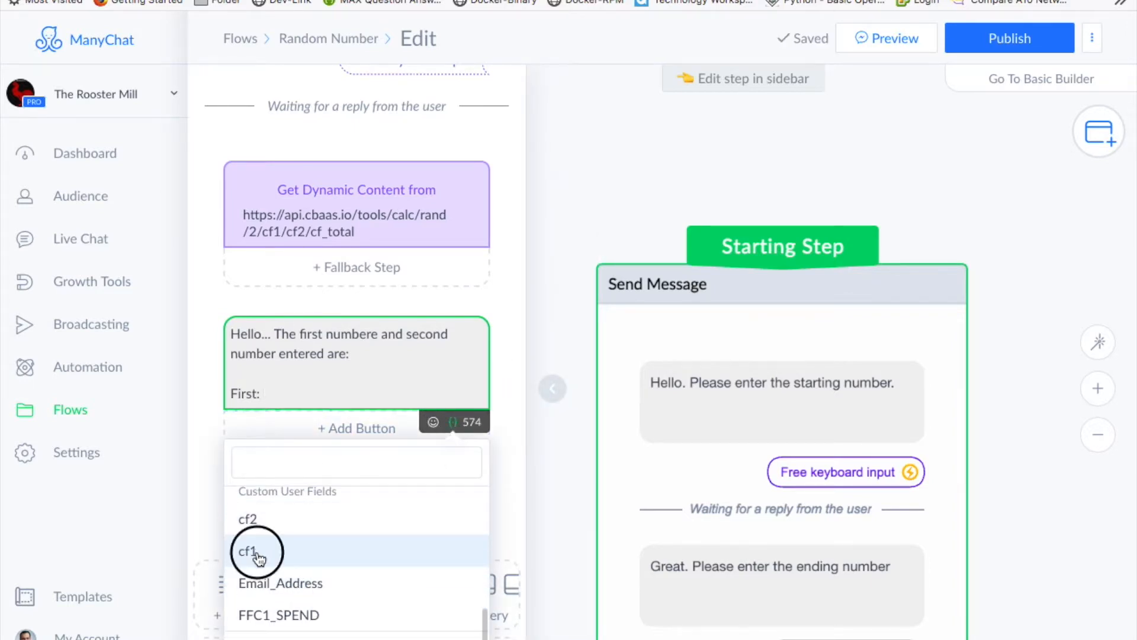
pyautogui.click(472, 305)
pyautogui.click(368, 406)
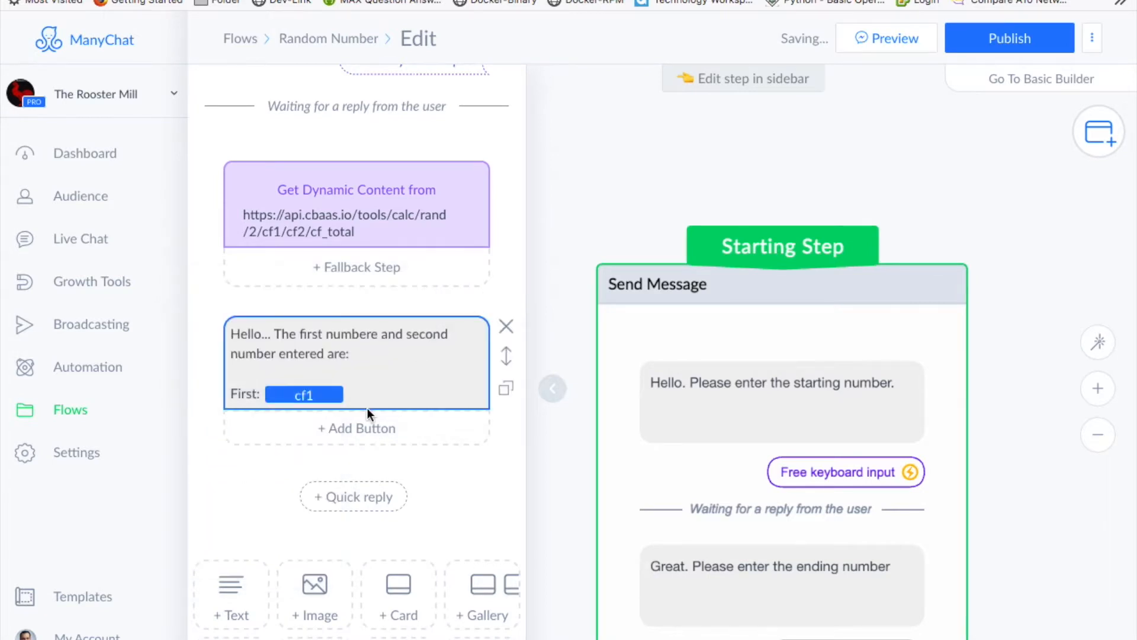
# - Add a 'Second:' line followed by the cf2 field
pyautogui.press('Return')
pyautogui.write('Second:')
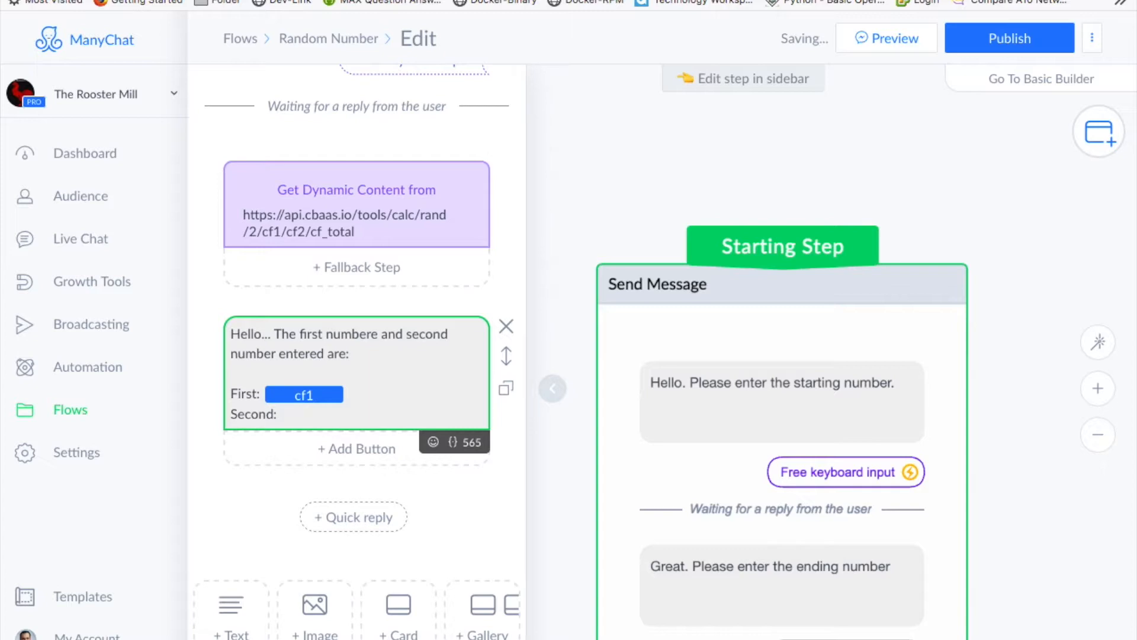
pyautogui.click(453, 441)
pyautogui.scroll(-3, 349, 599)
pyautogui.scroll(3, 354, 596)
pyautogui.scroll(-8, 356, 596)
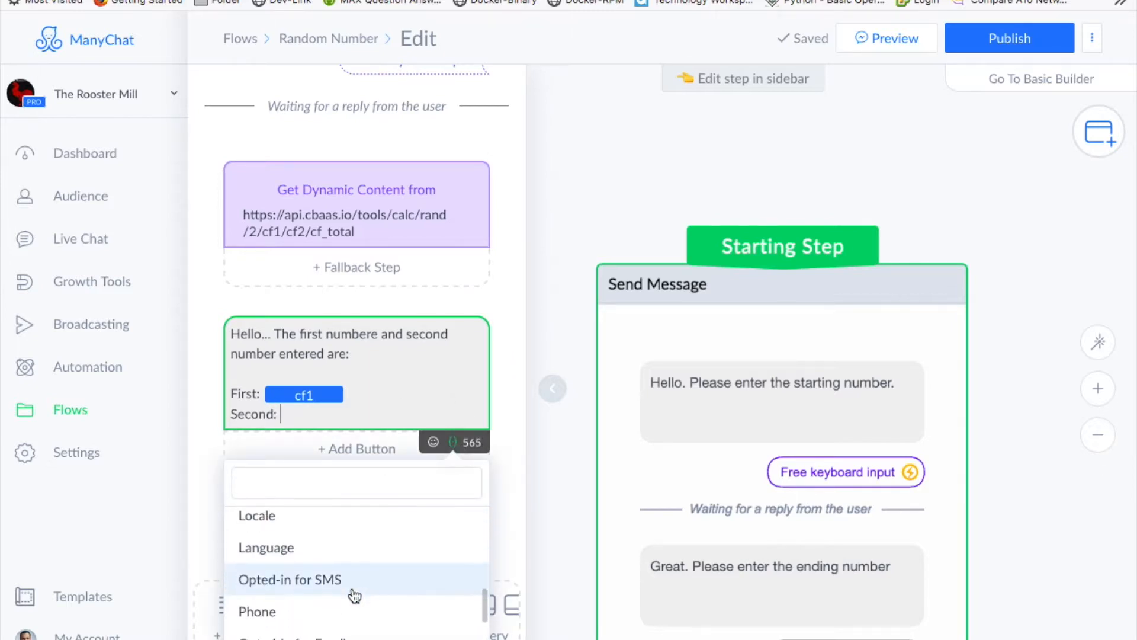
pyautogui.scroll(-1, 356, 594)
pyautogui.scroll(2, 353, 589)
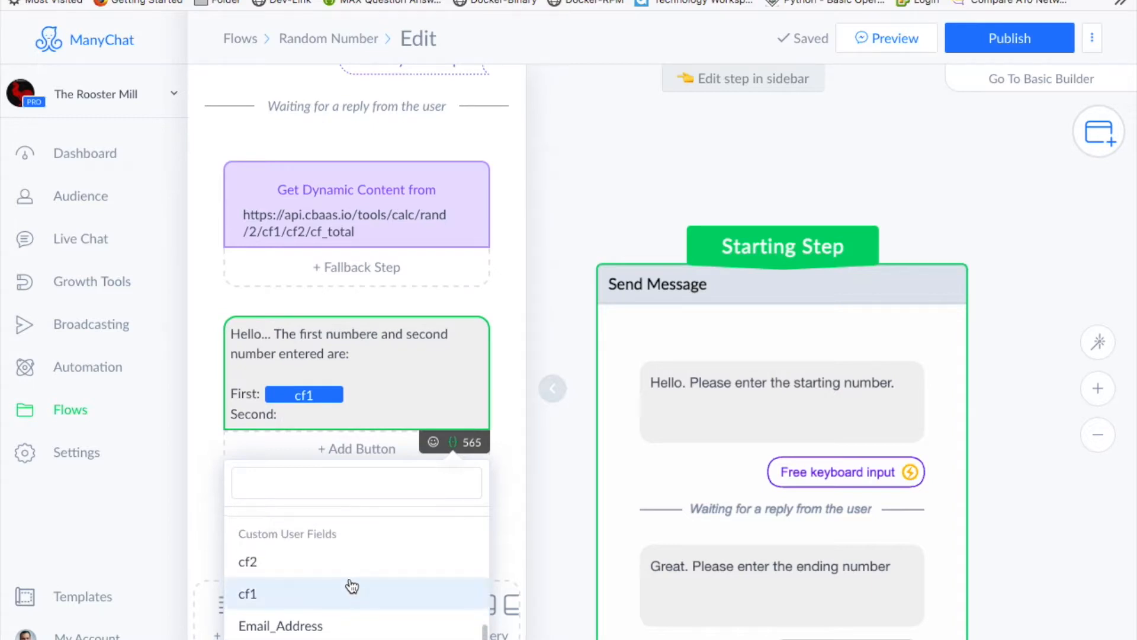
pyautogui.click(320, 570)
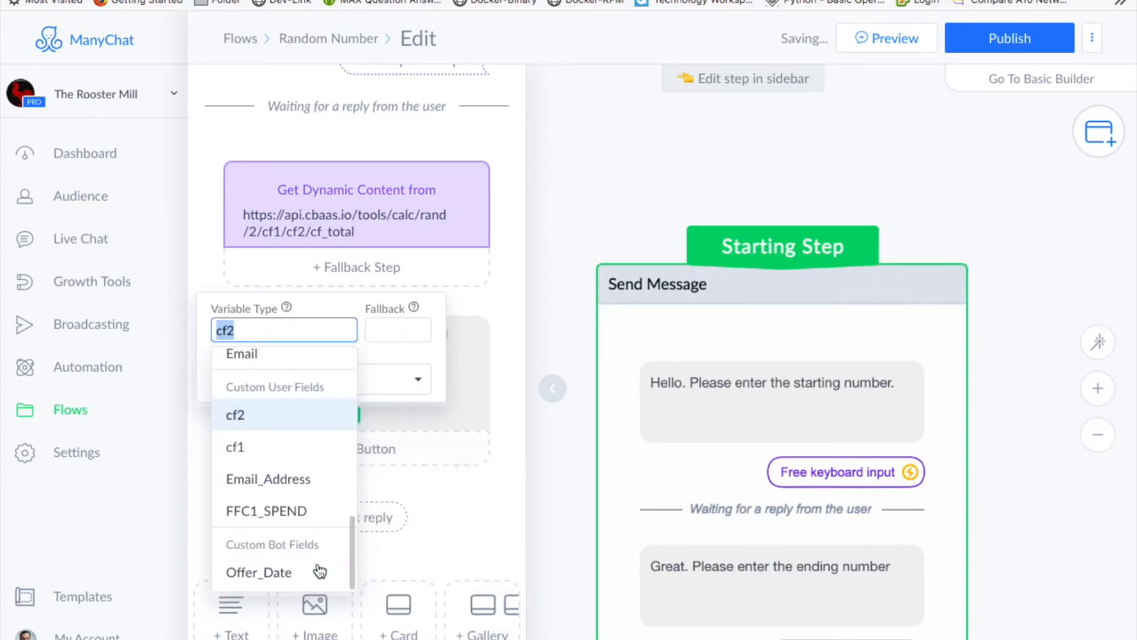
pyautogui.click(493, 300)
pyautogui.click(394, 416)
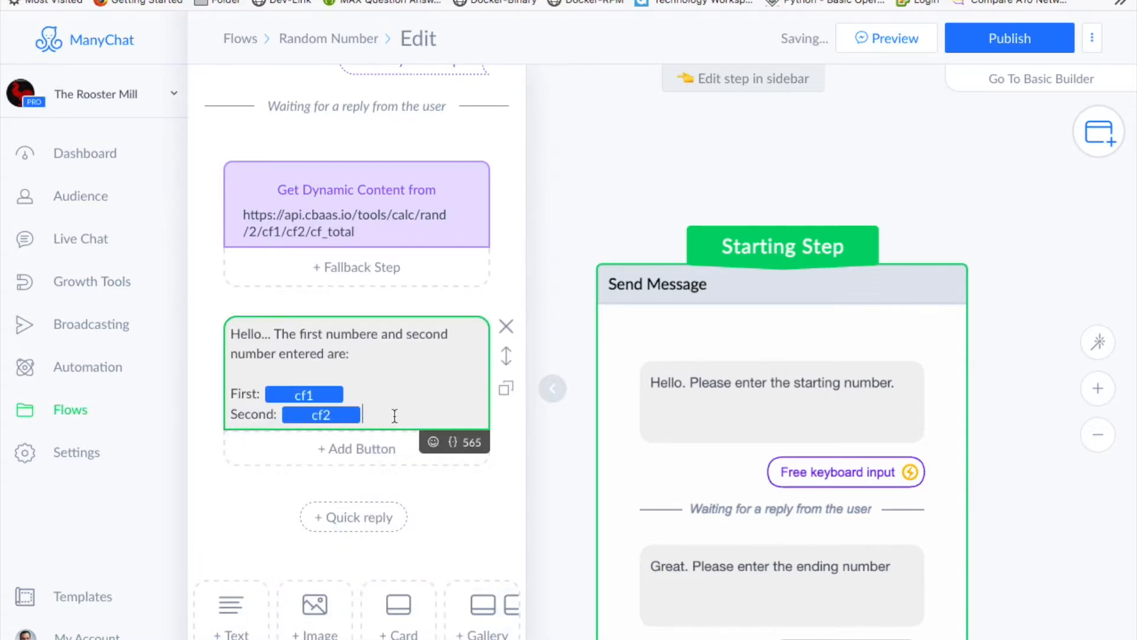
# - Add the closing line 'And the random number:' and close the step editor
pyautogui.press('Return')
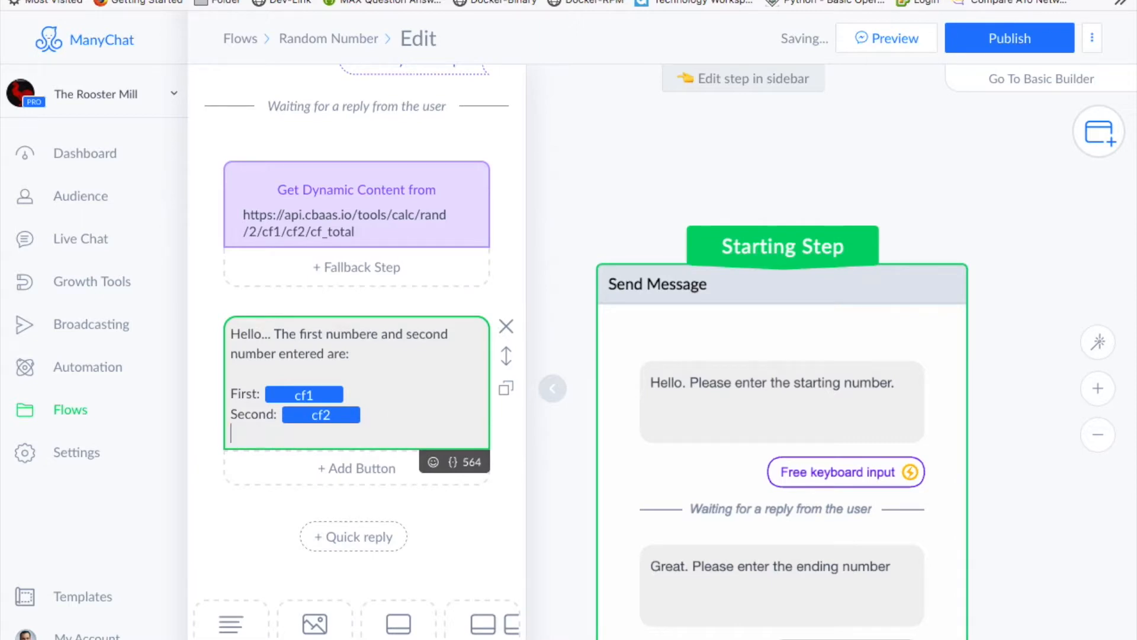
pyautogui.press('Return')
pyautogui.write('And the d')
pyautogui.press('BackSpace')
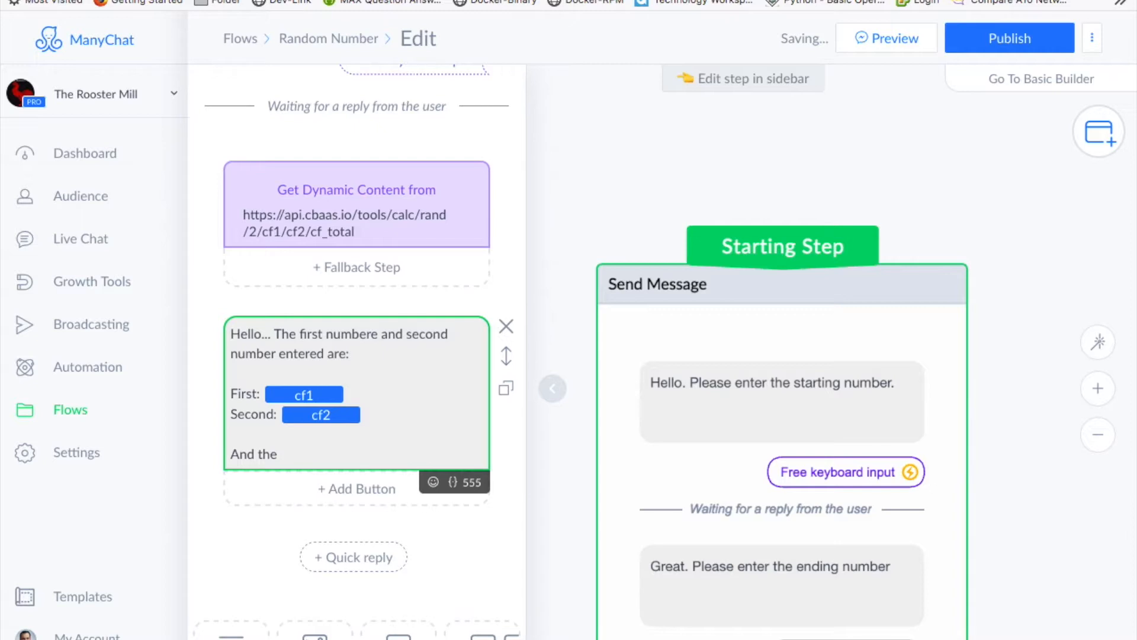
pyautogui.write('random number:')
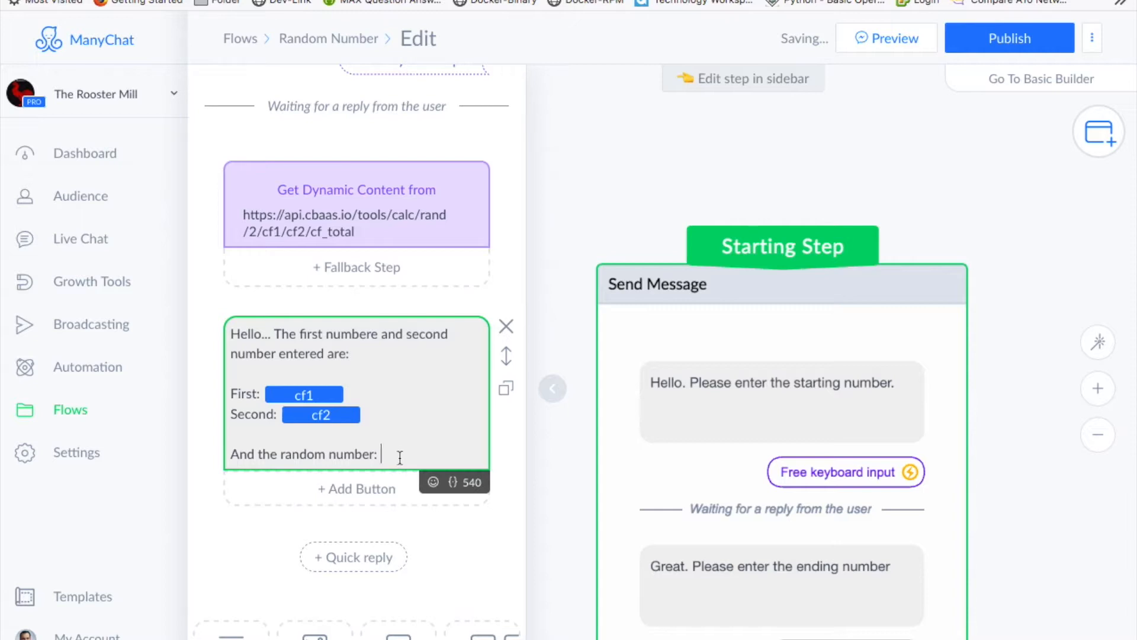
pyautogui.click(453, 481)
pyautogui.scroll(-8, 353, 610)
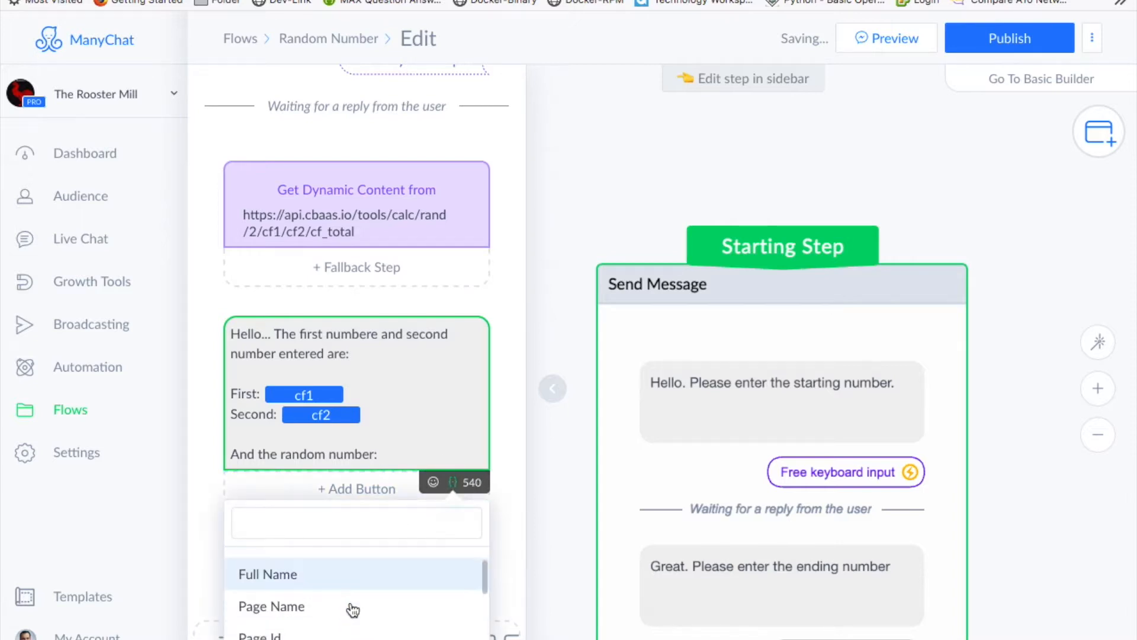
pyautogui.scroll(-8, 353, 611)
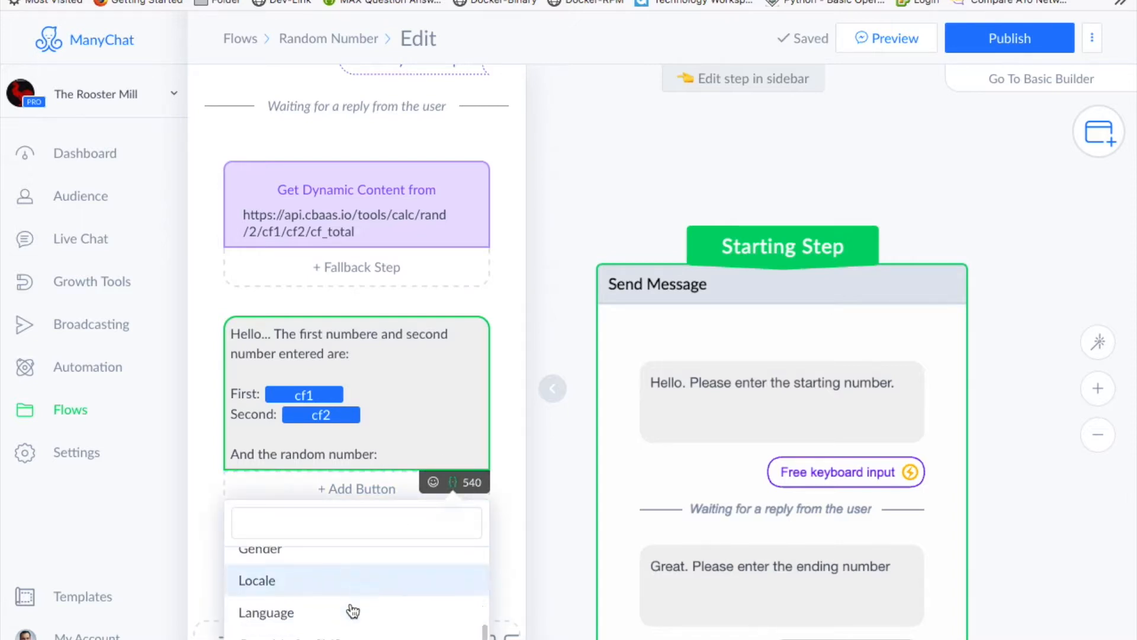
pyautogui.scroll(2, 353, 610)
pyautogui.scroll(-2, 354, 608)
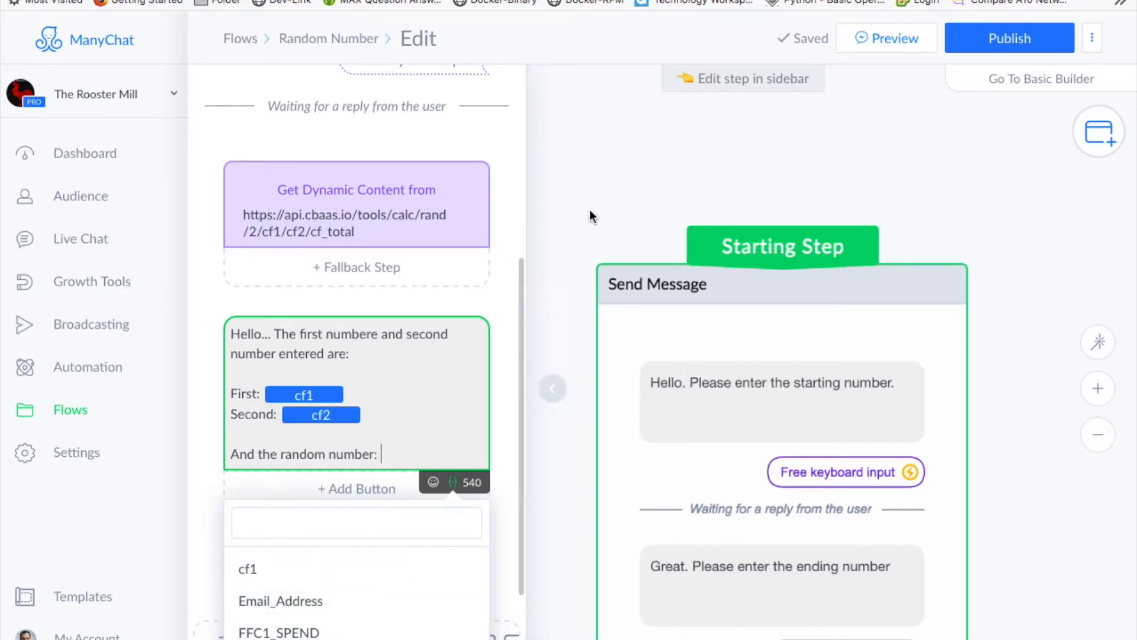
pyautogui.click(667, 178)
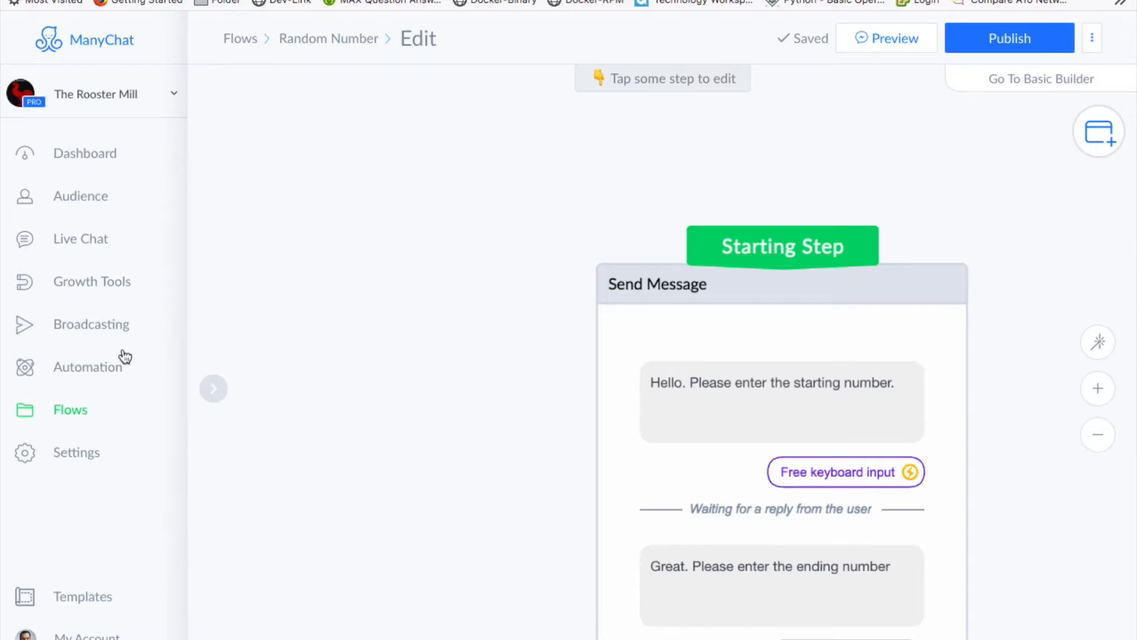
# - Add a Number-type user field named cf_total in Settings > Custom Fields, then return to Flows
pyautogui.click(87, 452)
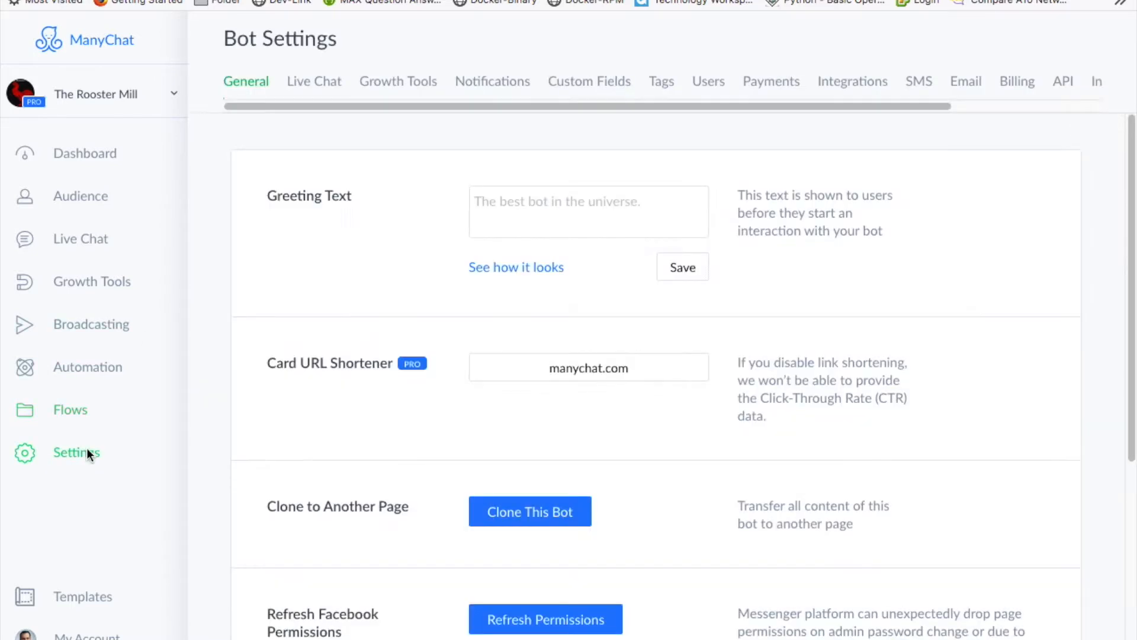
pyautogui.click(588, 79)
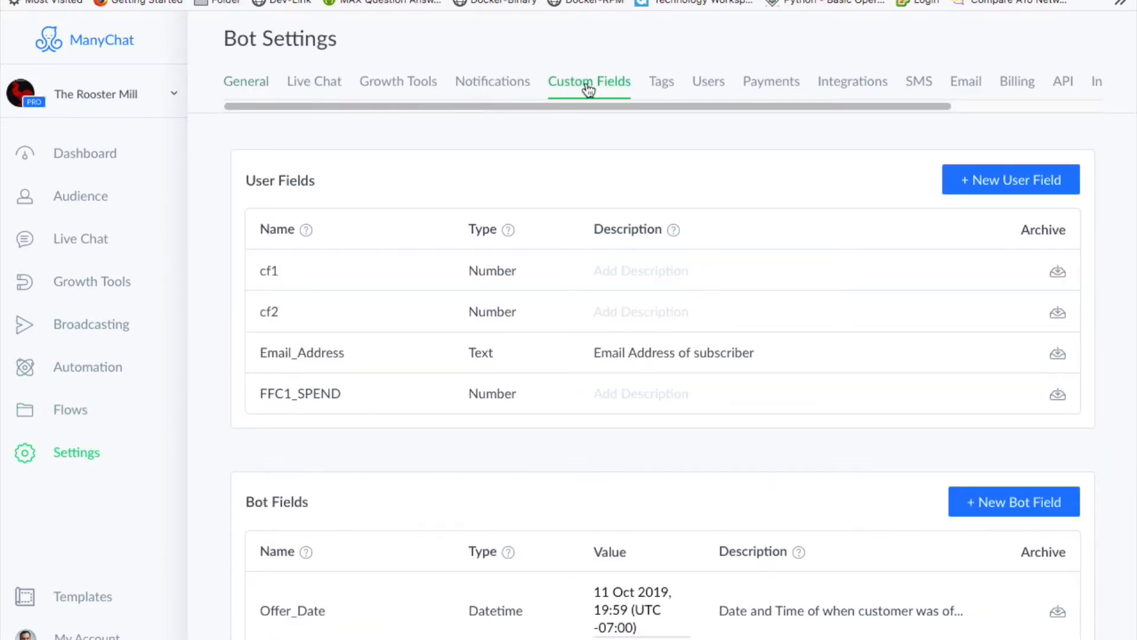
pyautogui.click(1023, 183)
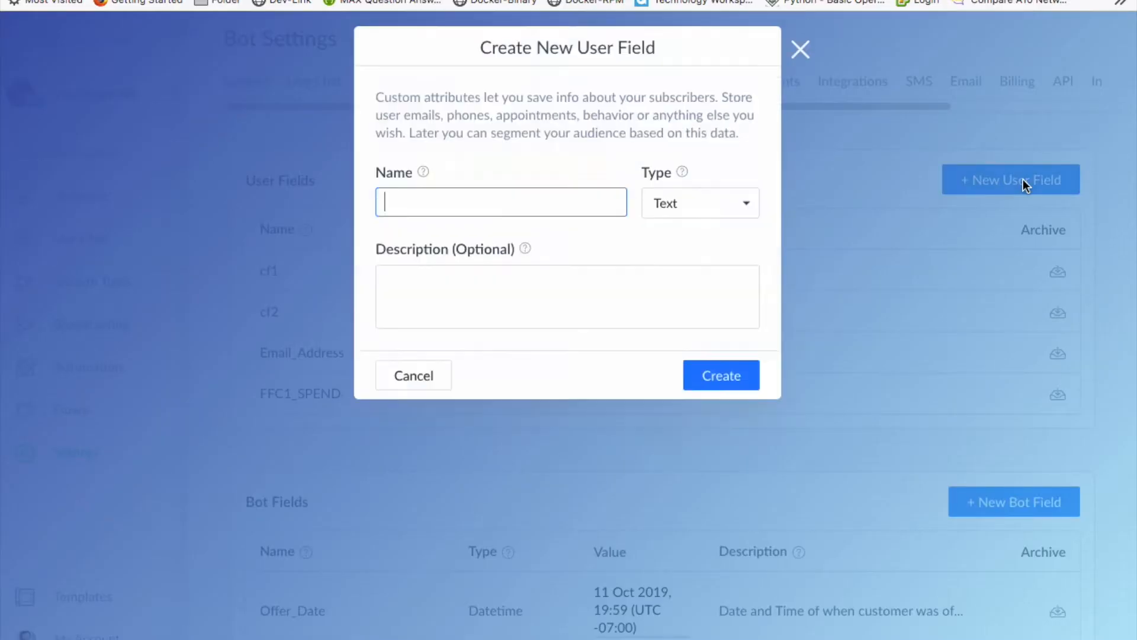
pyautogui.write('cf_total')
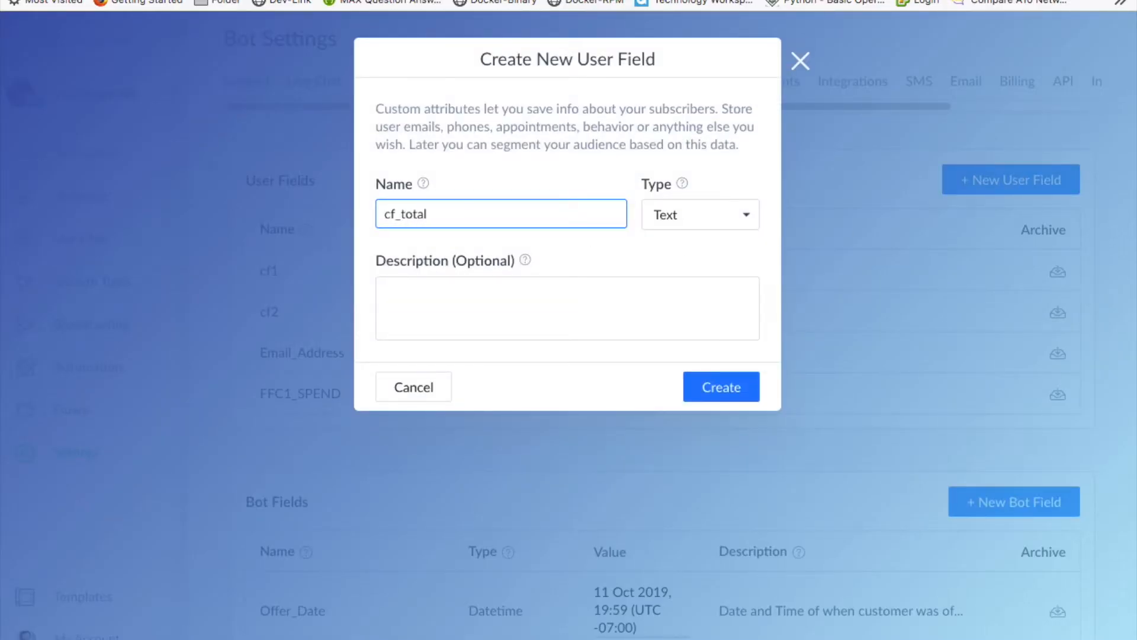
pyautogui.click(749, 214)
pyautogui.click(723, 233)
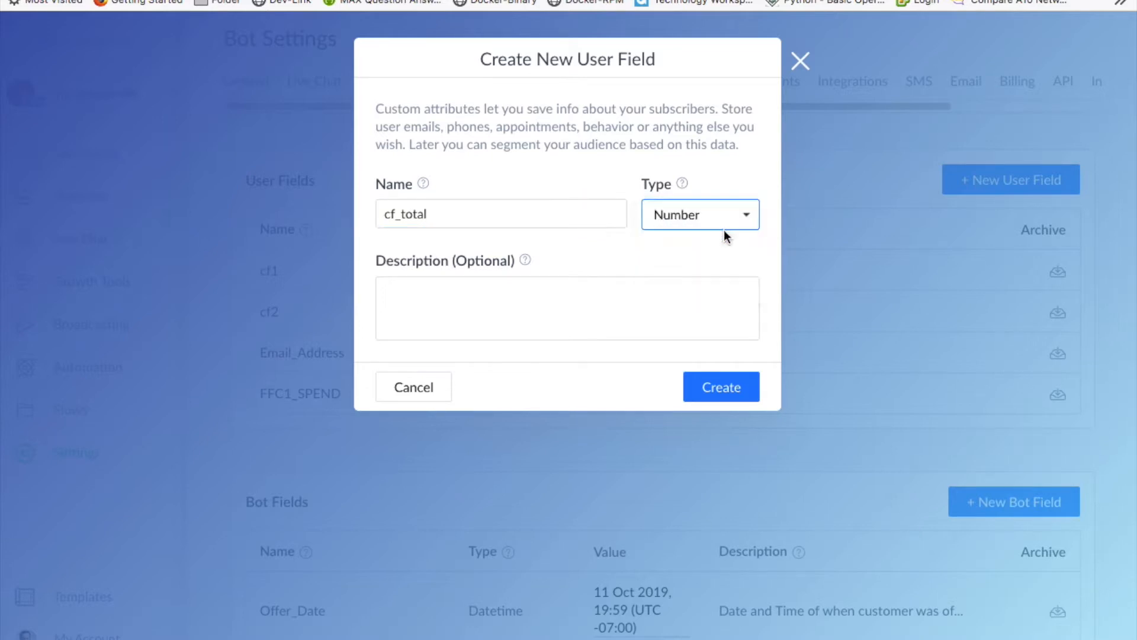
pyautogui.click(727, 387)
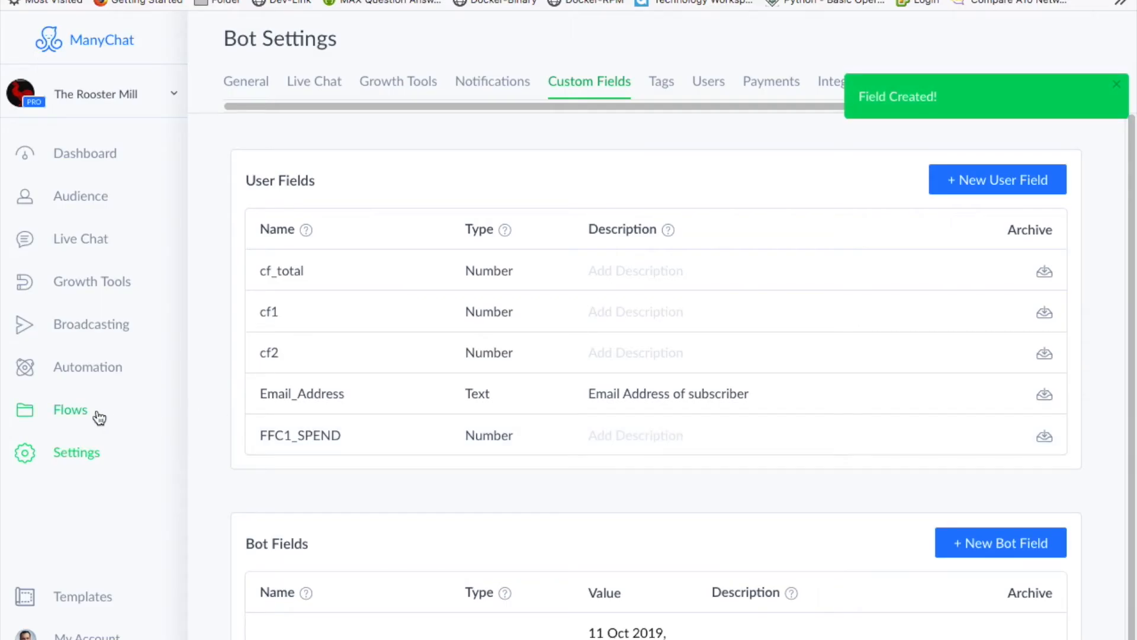
pyautogui.click(99, 418)
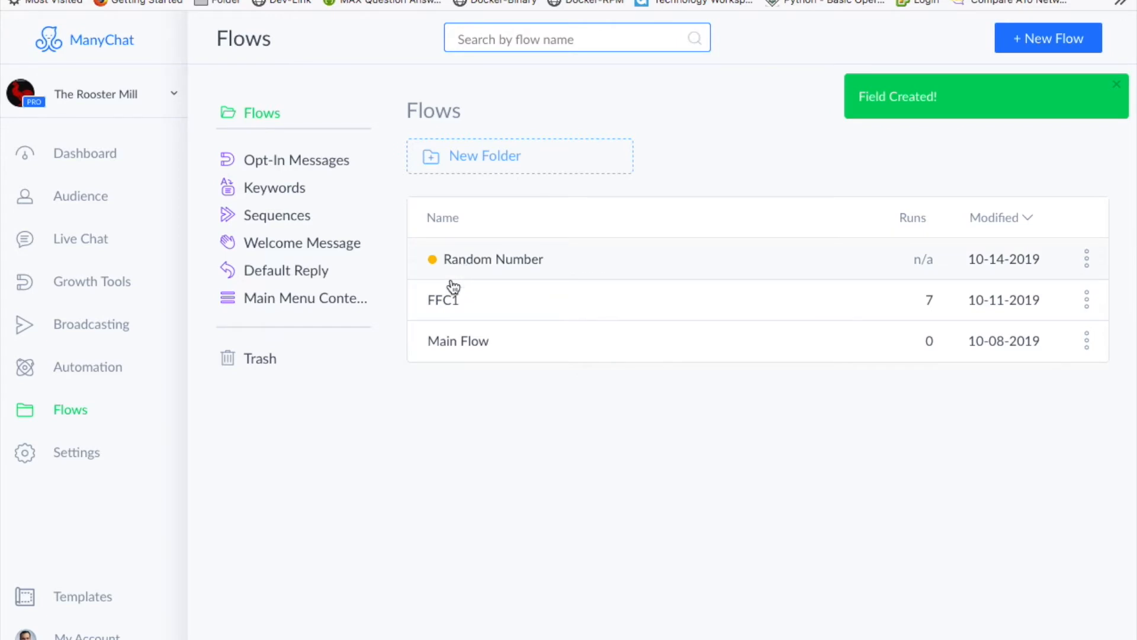
# - Open the Random Number flow's Send Message step and place the cursor on the random number line
pyautogui.click(481, 264)
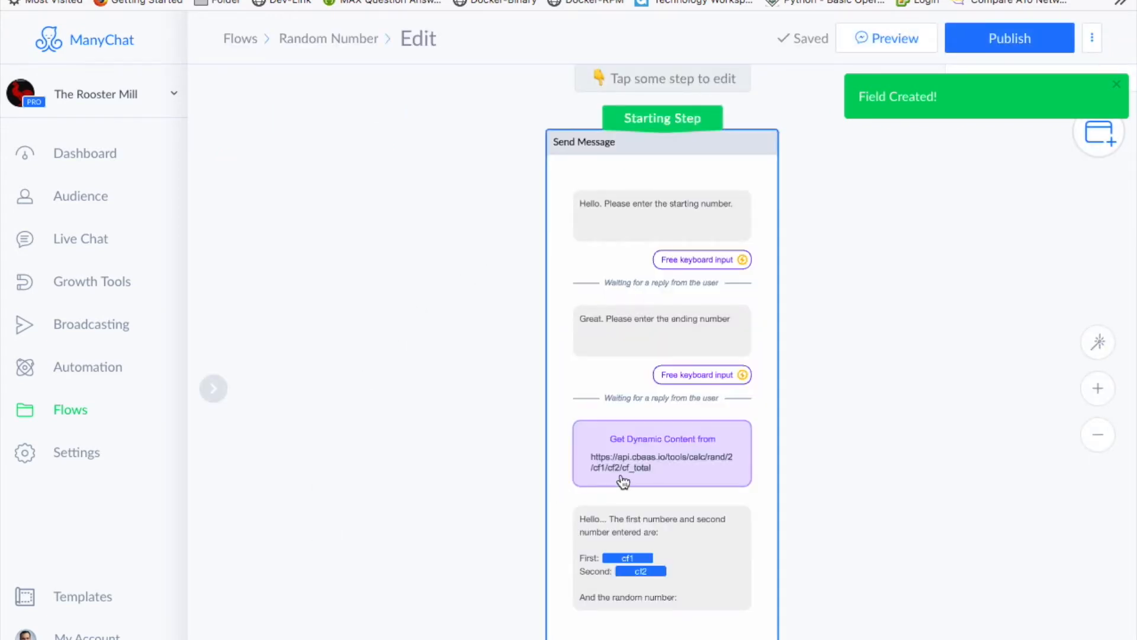
pyautogui.click(670, 470)
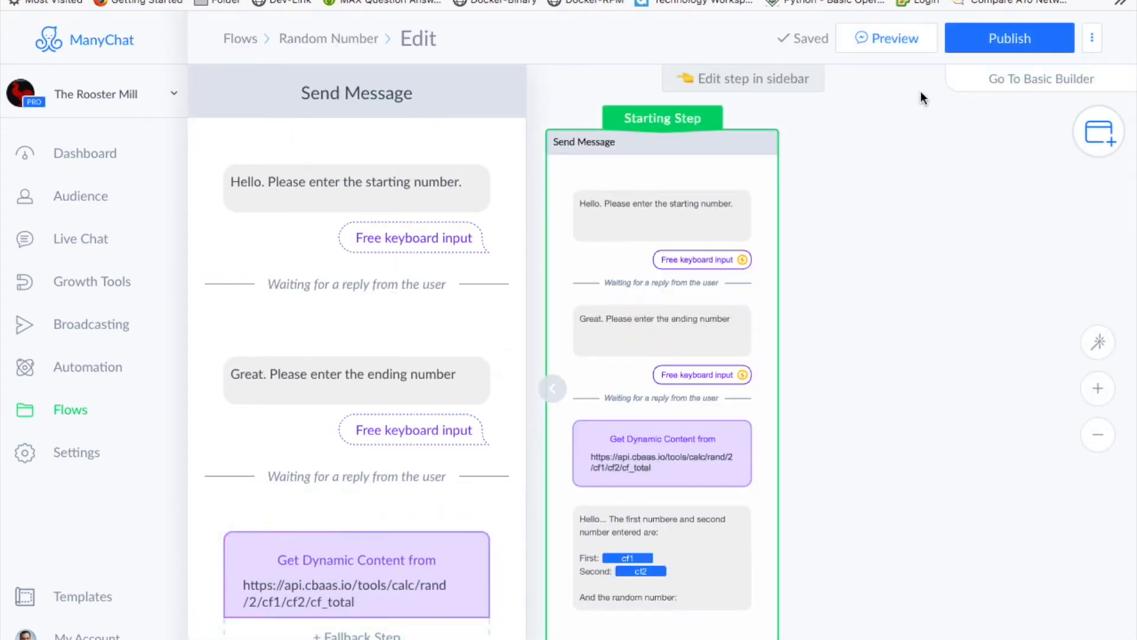
pyautogui.scroll(-3, 374, 592)
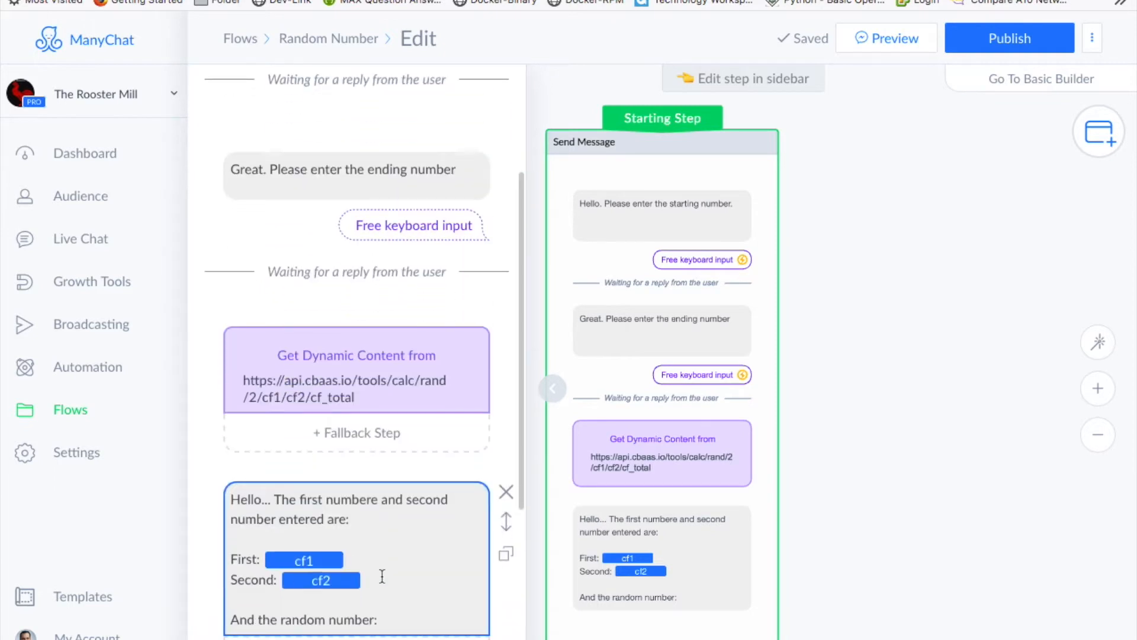
pyautogui.click(391, 614)
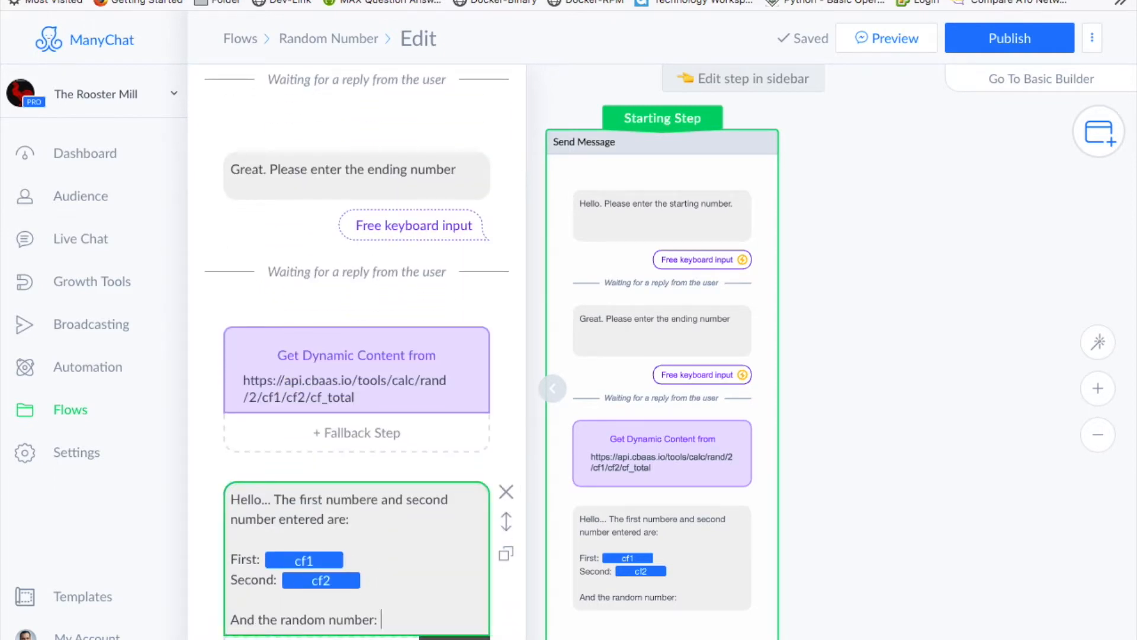
# - Insert the cf_total custom user field after "And the random number:"
pyautogui.click(453, 638)
pyautogui.scroll(-4, 385, 634)
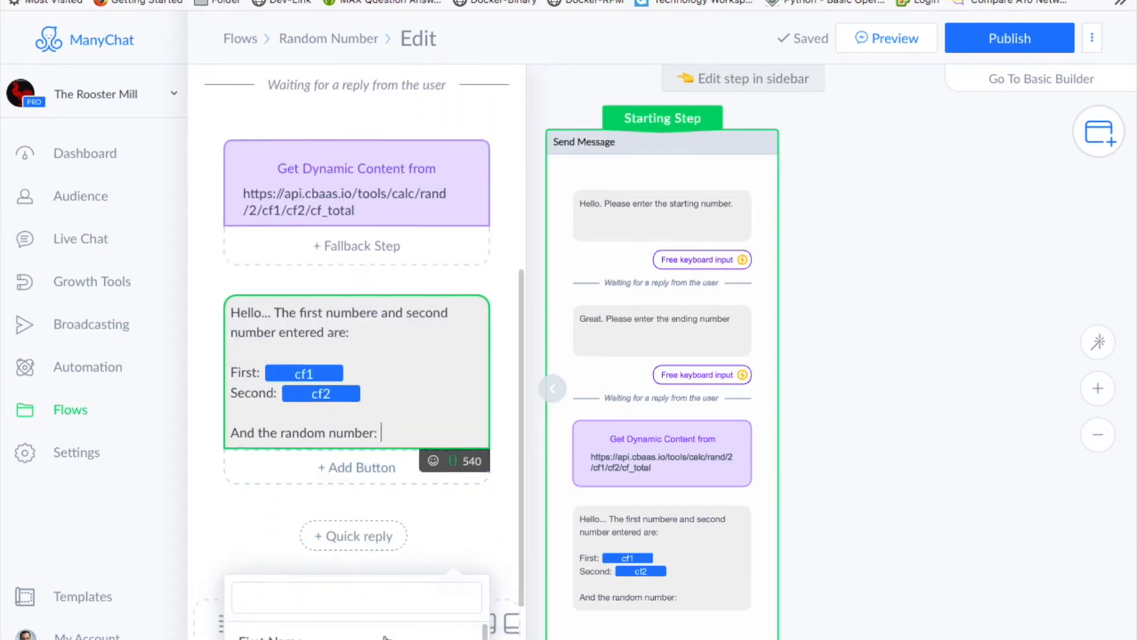
pyautogui.scroll(-3, 373, 625)
pyautogui.scroll(-8, 371, 623)
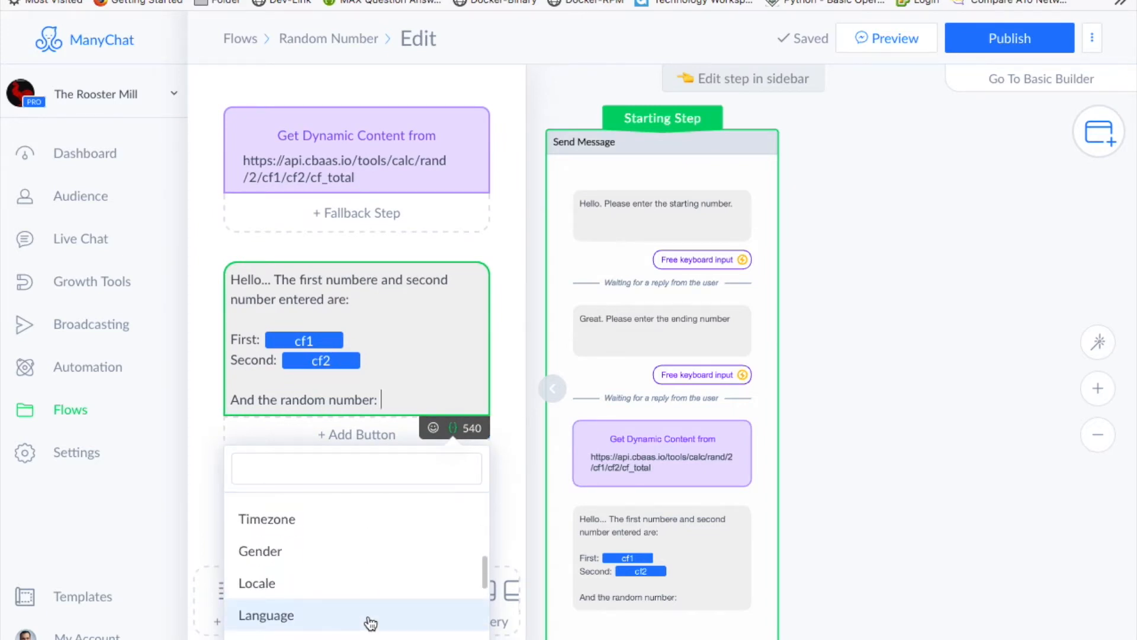
pyautogui.scroll(-2, 371, 623)
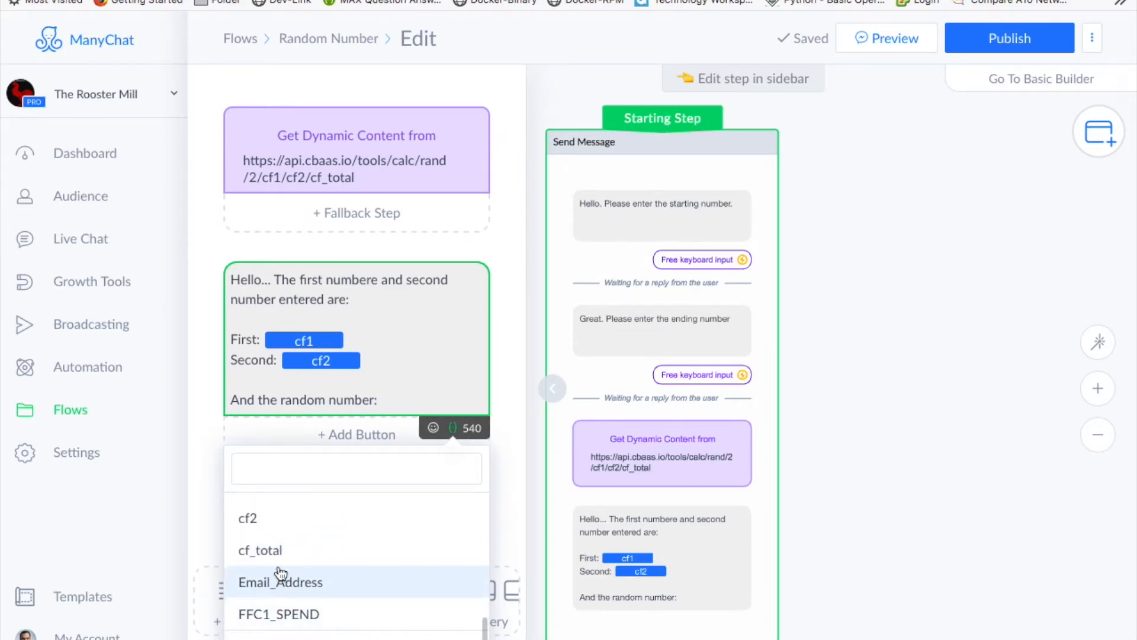
pyautogui.click(272, 549)
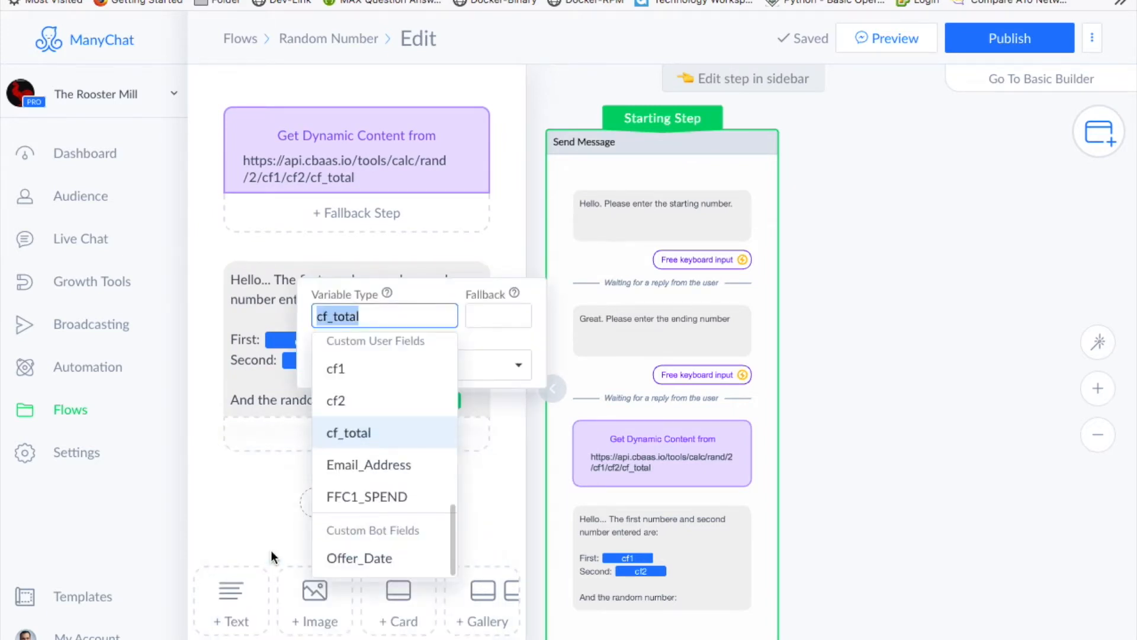
pyautogui.click(517, 431)
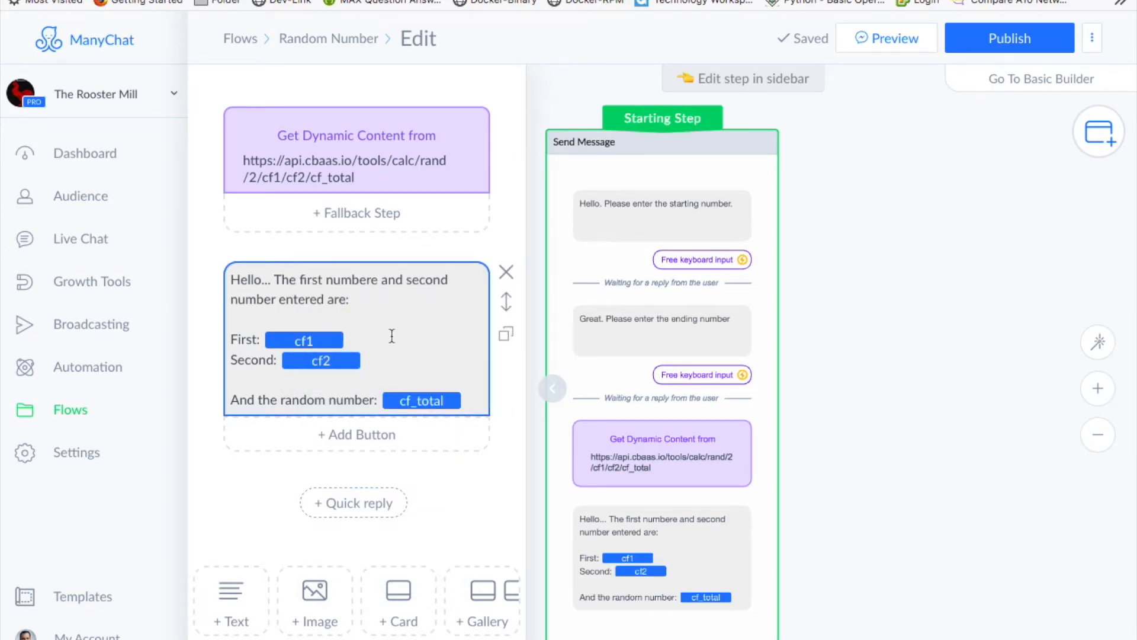
pyautogui.scroll(8, 391, 339)
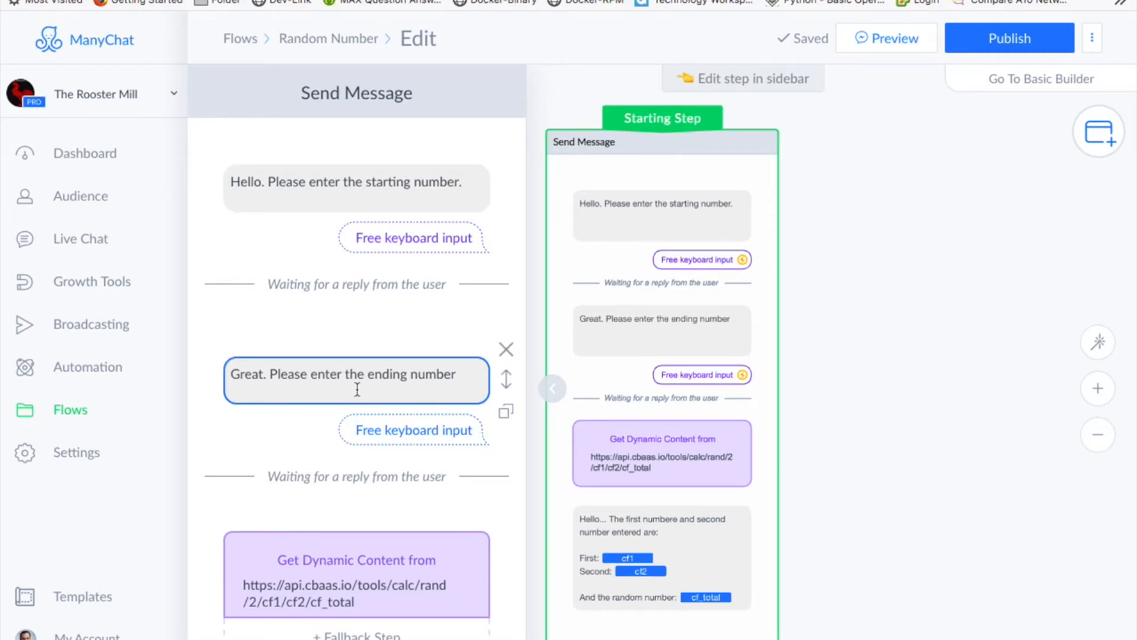
pyautogui.scroll(-3, 357, 389)
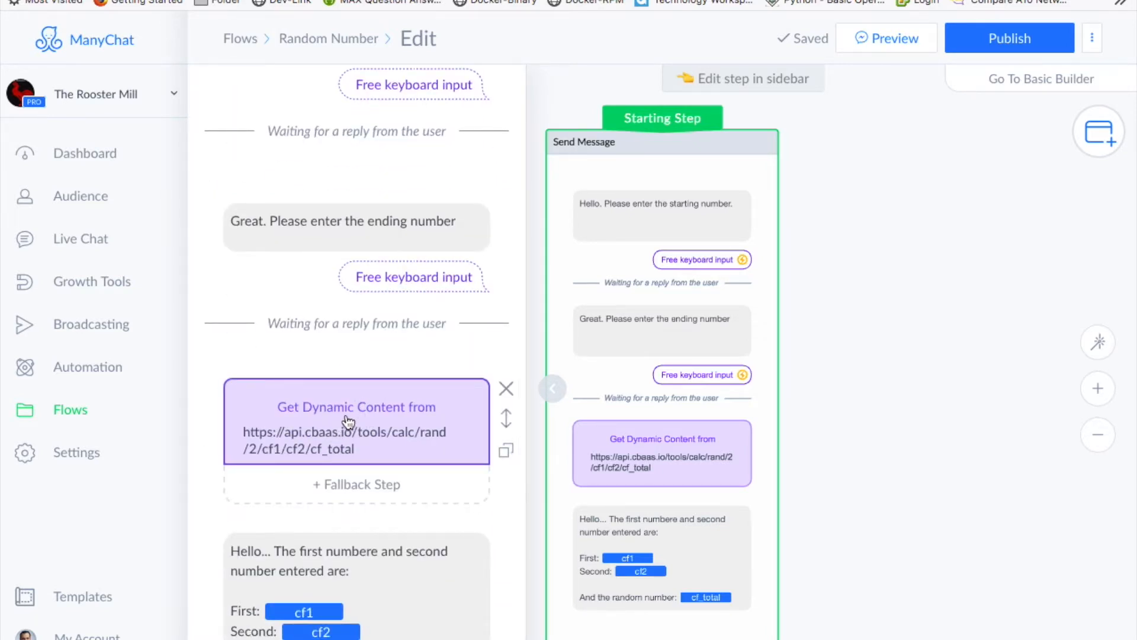
pyautogui.scroll(-3, 348, 423)
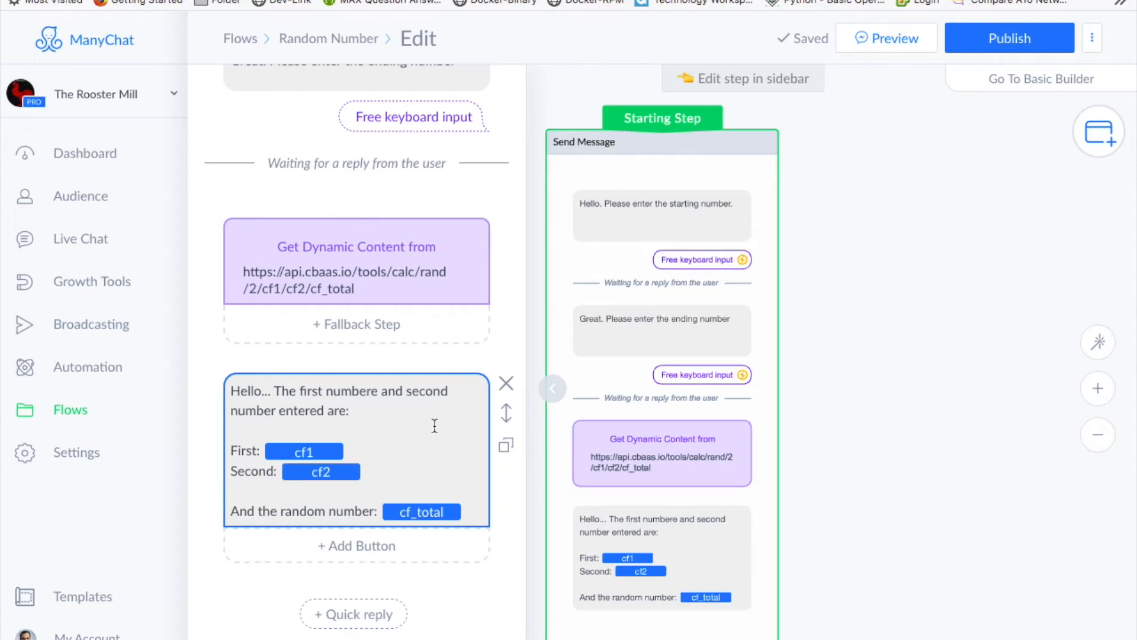
pyautogui.scroll(-5, 434, 425)
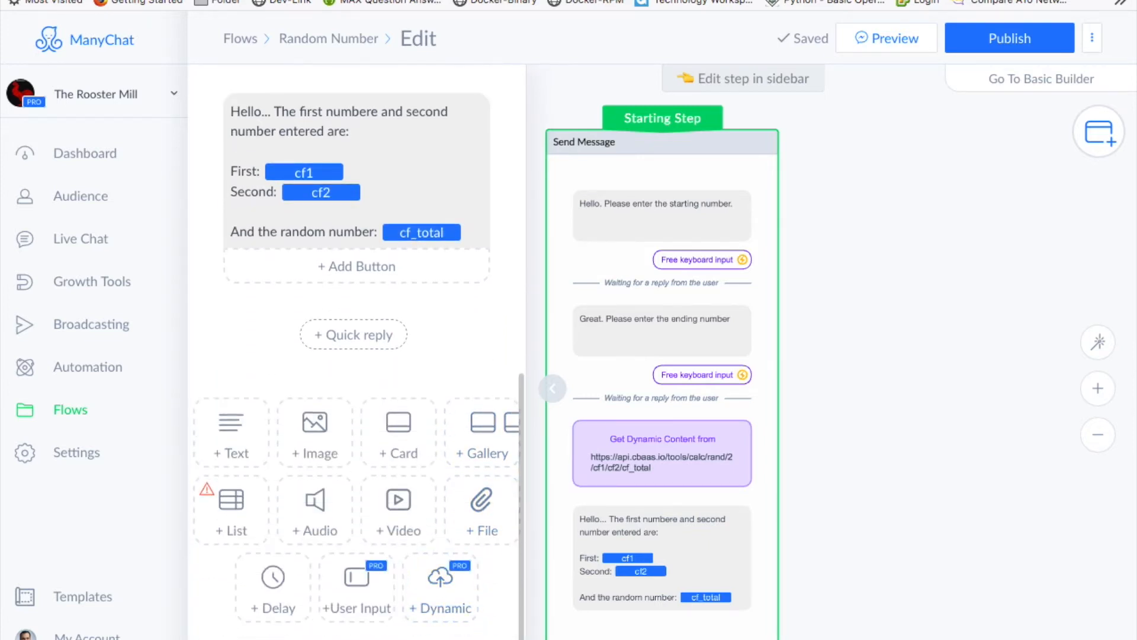
pyautogui.scroll(8, 444, 533)
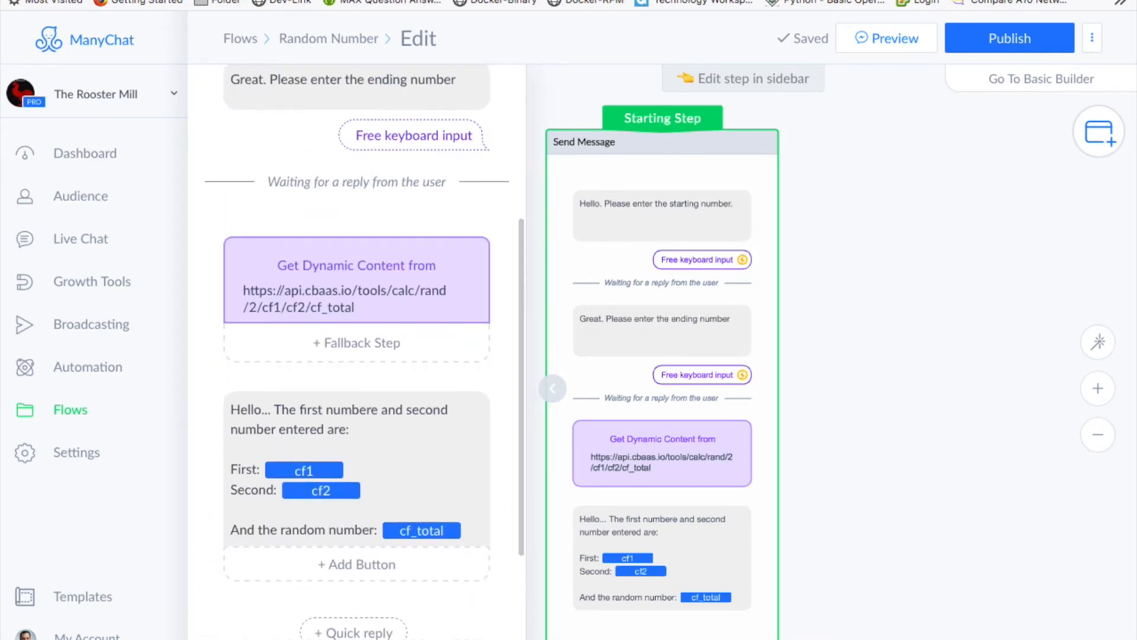
# - Publish the Random Number flow, send its preview to Messenger, and open Messenger's chats
pyautogui.click(1032, 40)
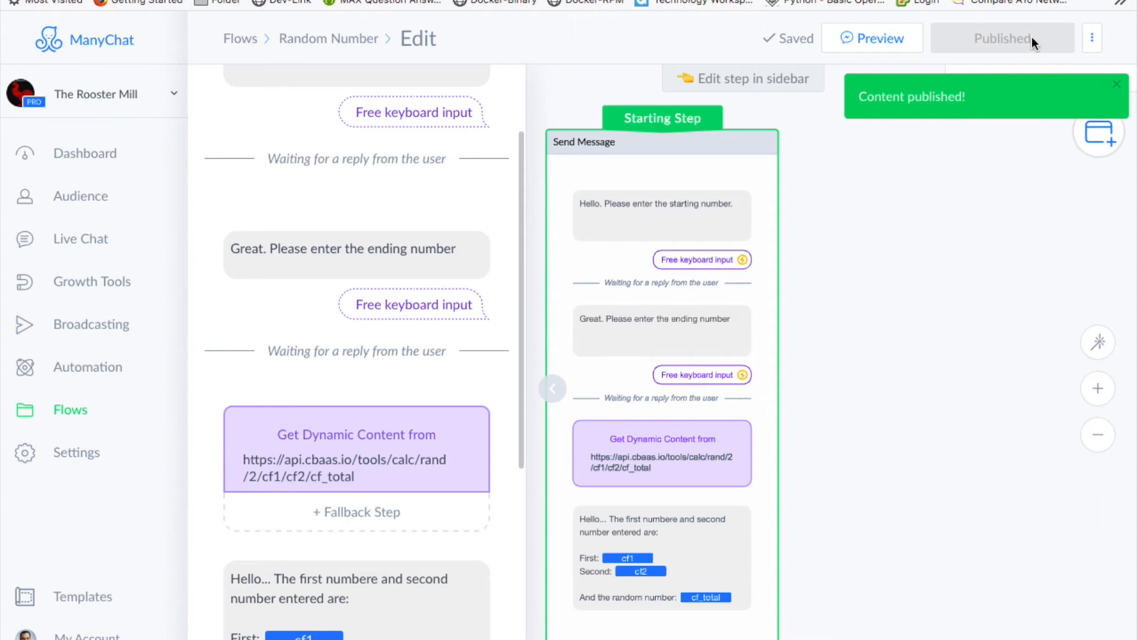
pyautogui.click(883, 39)
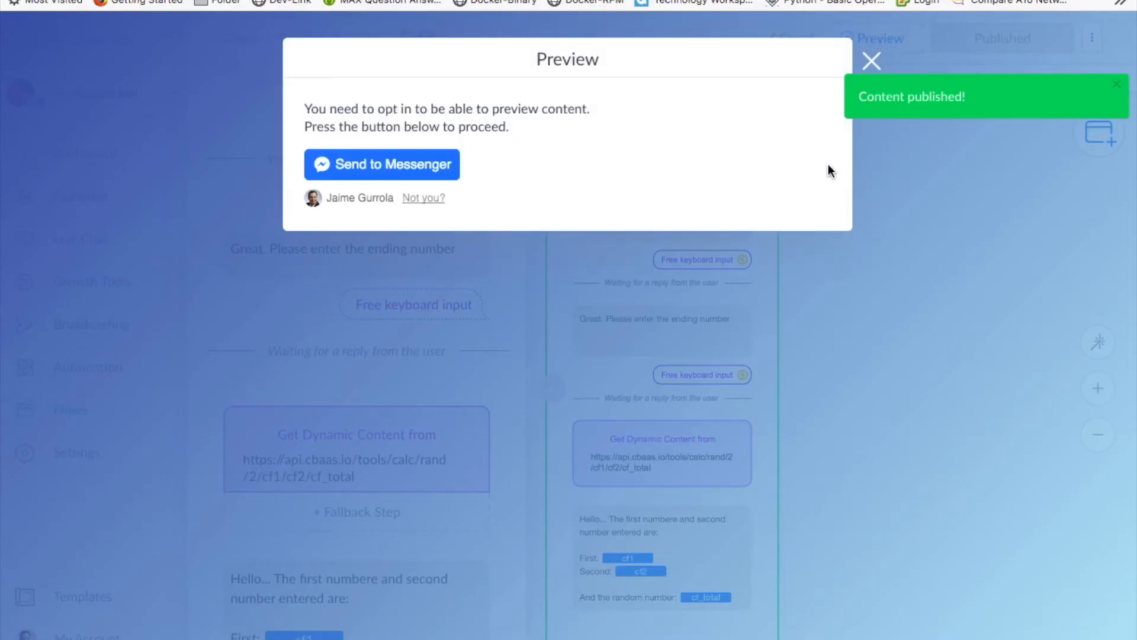
pyautogui.click(364, 163)
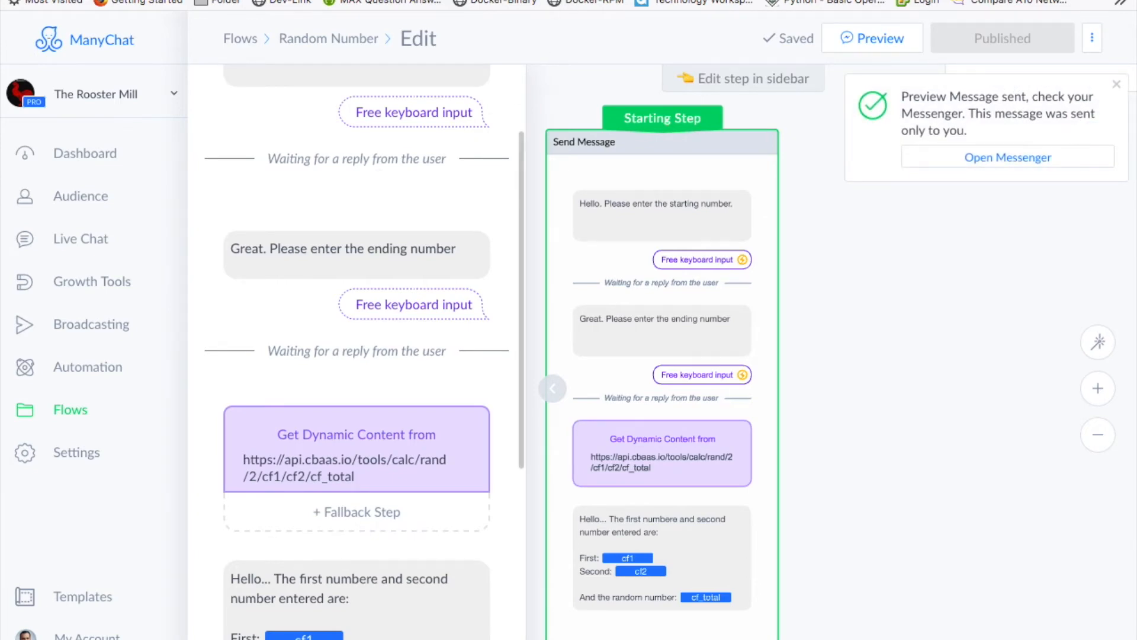
pyautogui.click(585, 1)
pyautogui.scroll(1, 653, 349)
pyautogui.scroll(3, 658, 358)
pyautogui.scroll(-3, 655, 367)
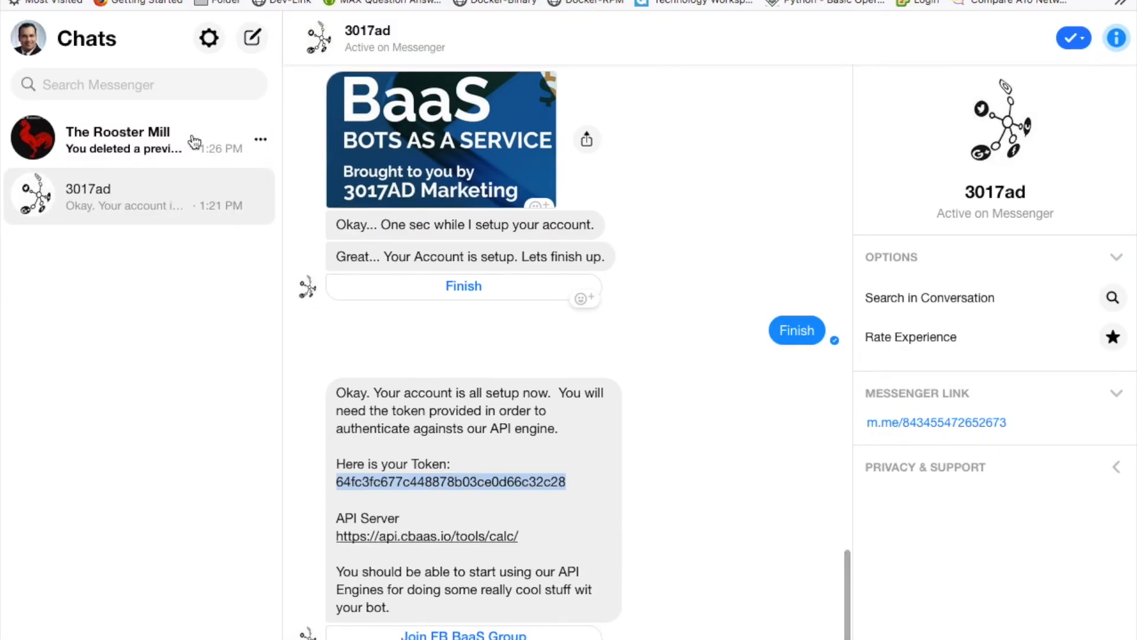
# - In The Rooster Mill chat, answer 250 and 1000 and pick out the returned random number 322
pyautogui.click(171, 147)
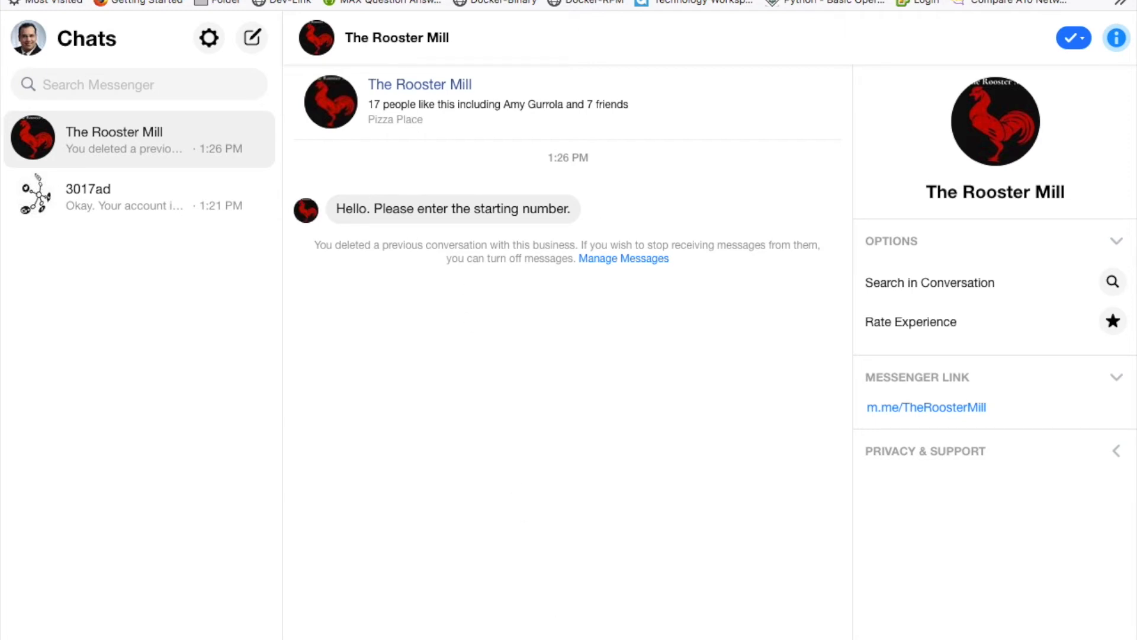
pyautogui.press('Return')
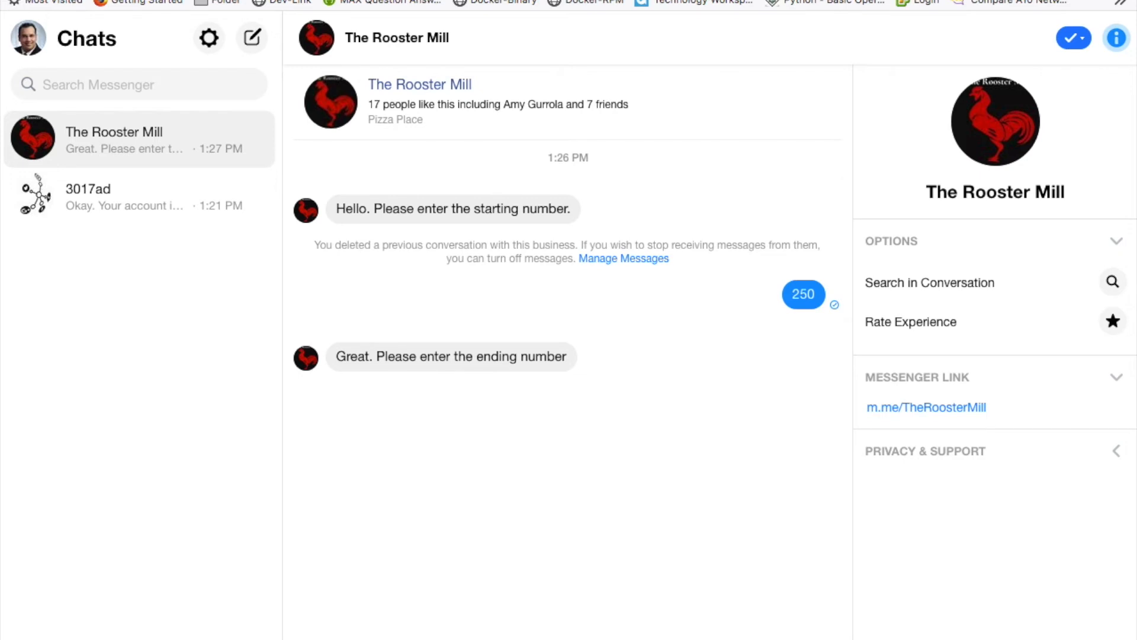
pyautogui.press('Return')
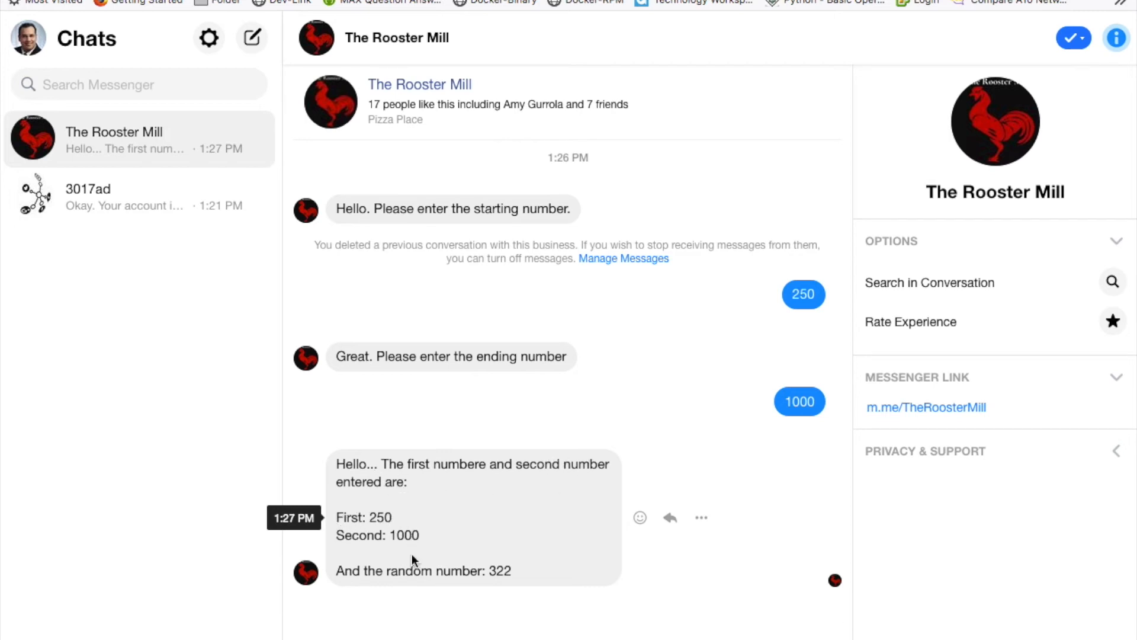
pyautogui.doubleClick(502, 571)
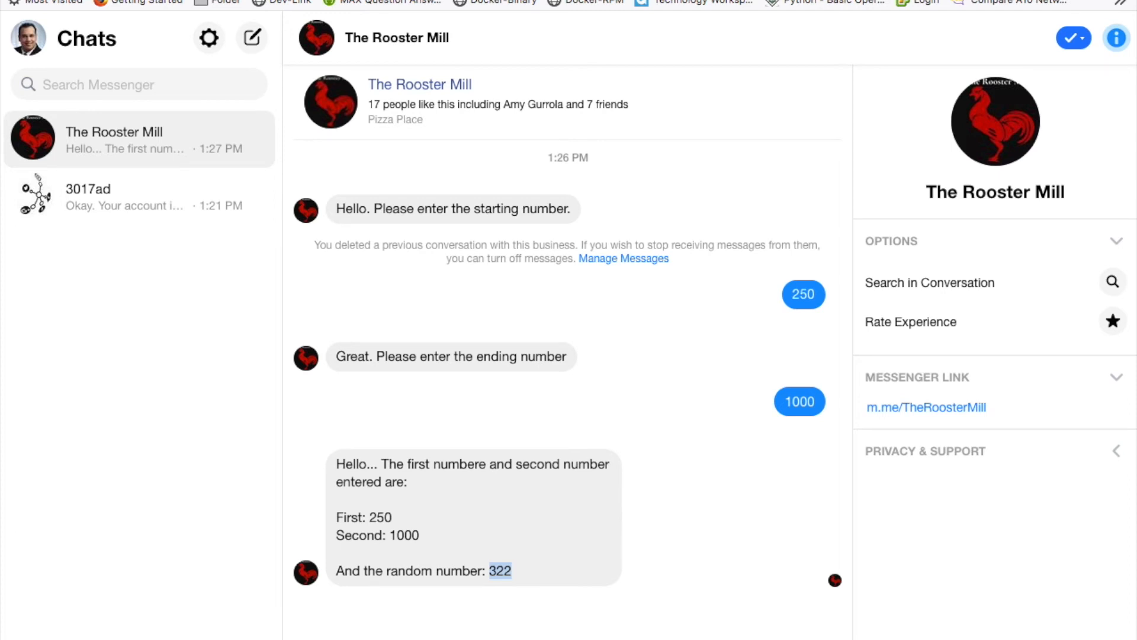
pyautogui.hotkey('ctrl', 'Tab')
# - Test the dynamic content request, confirming a valid response with cf2 1000 and cf_total 322, then cancel
pyautogui.click(668, 464)
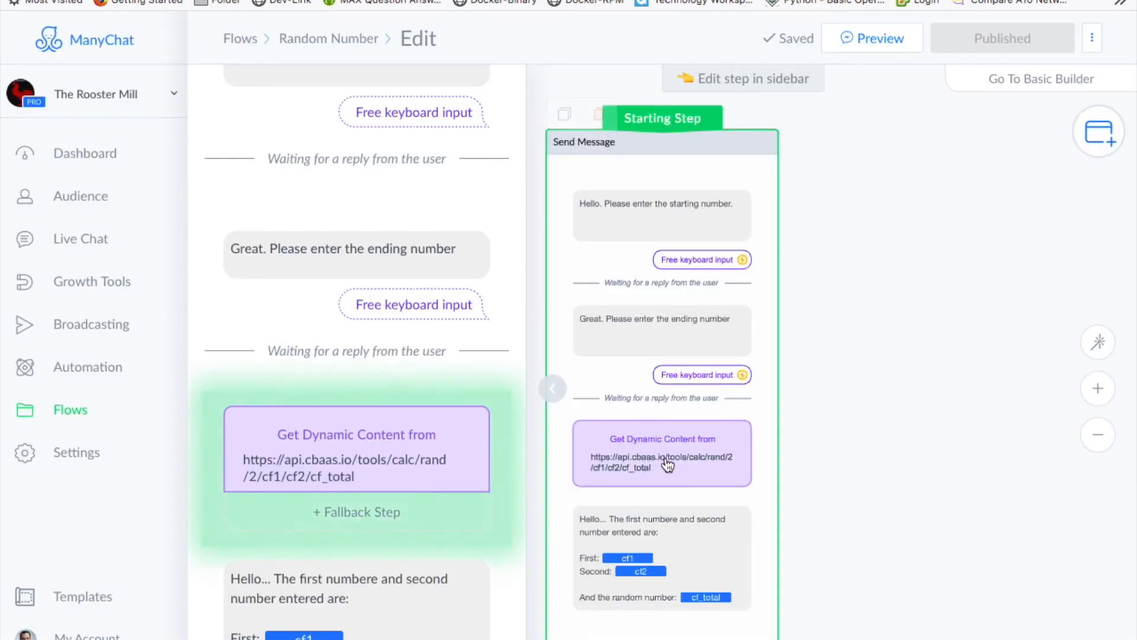
pyautogui.click(406, 436)
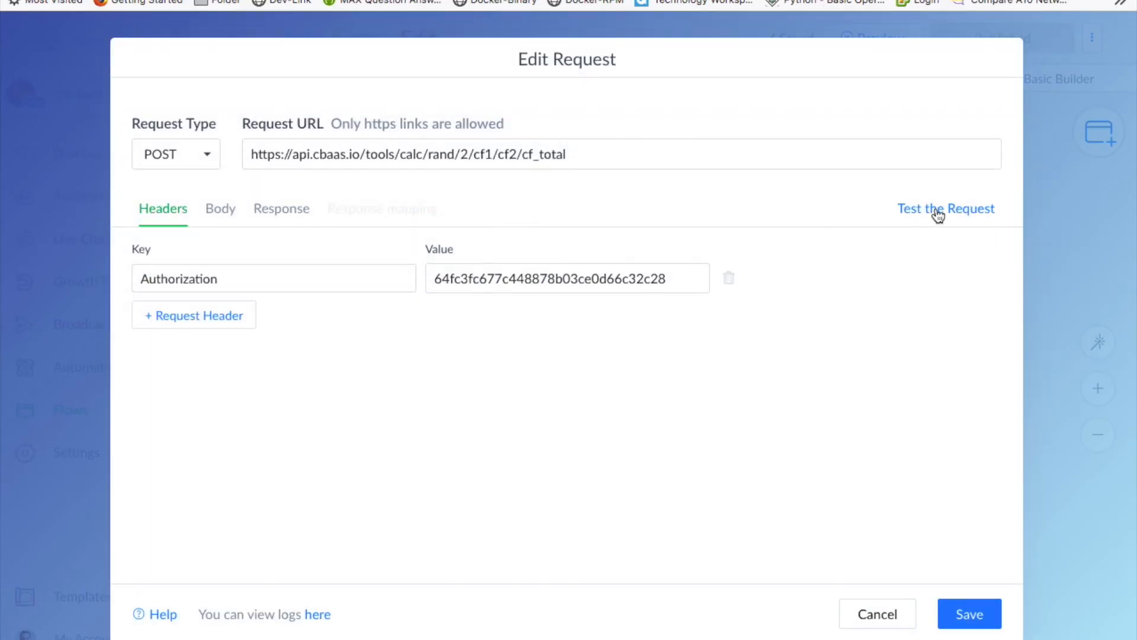
pyautogui.click(940, 214)
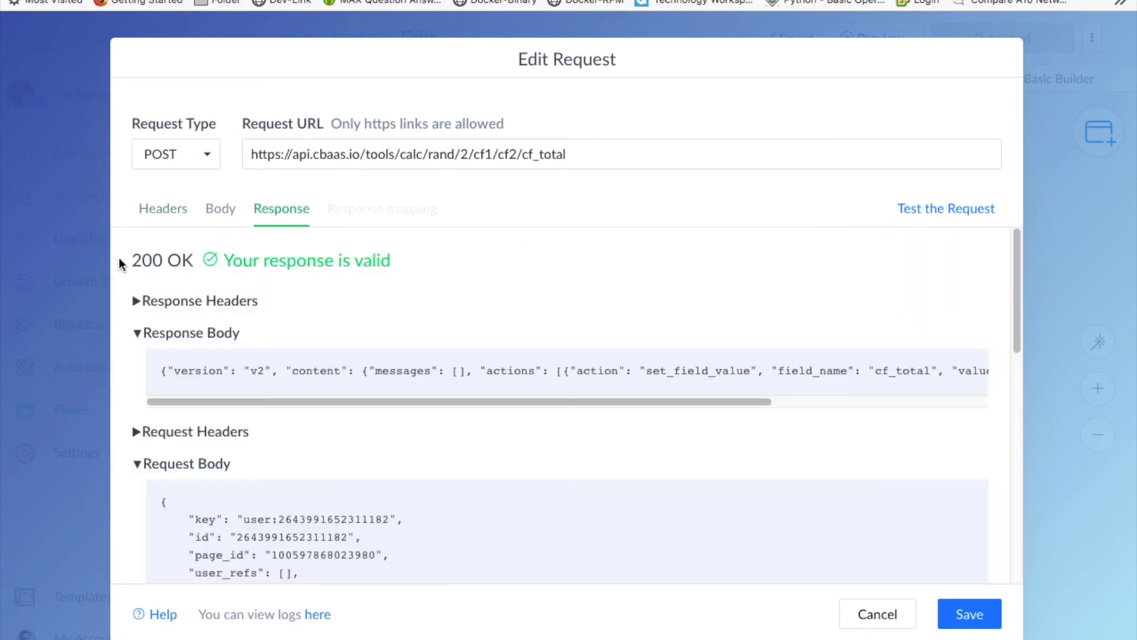
pyautogui.moveTo(232, 260); pyautogui.dragTo(400, 263)
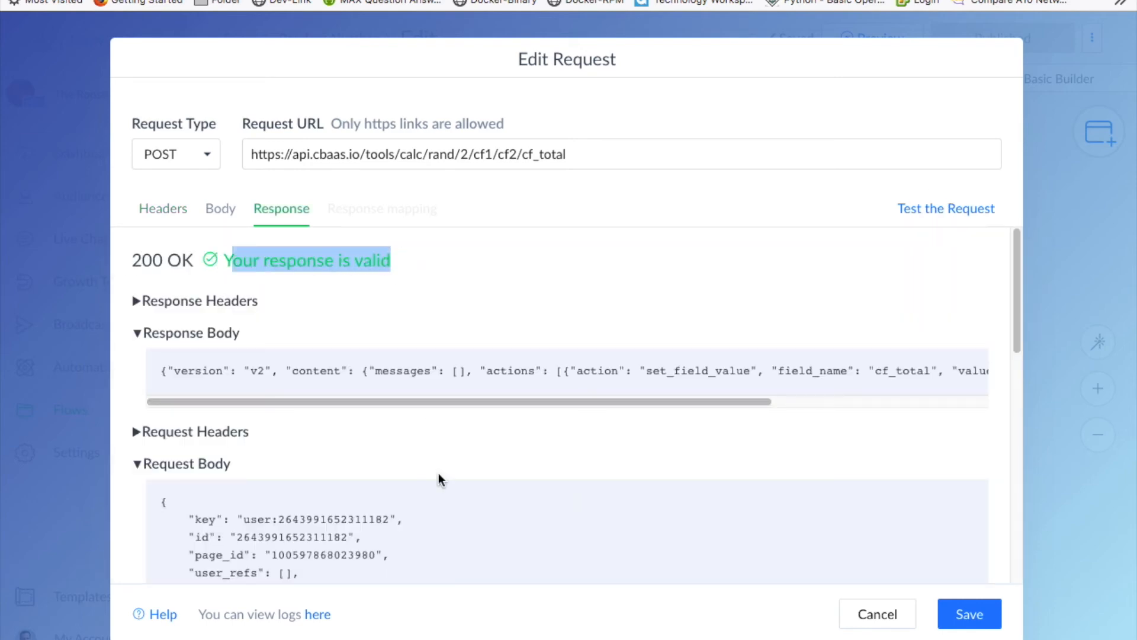
pyautogui.scroll(-10, 438, 470)
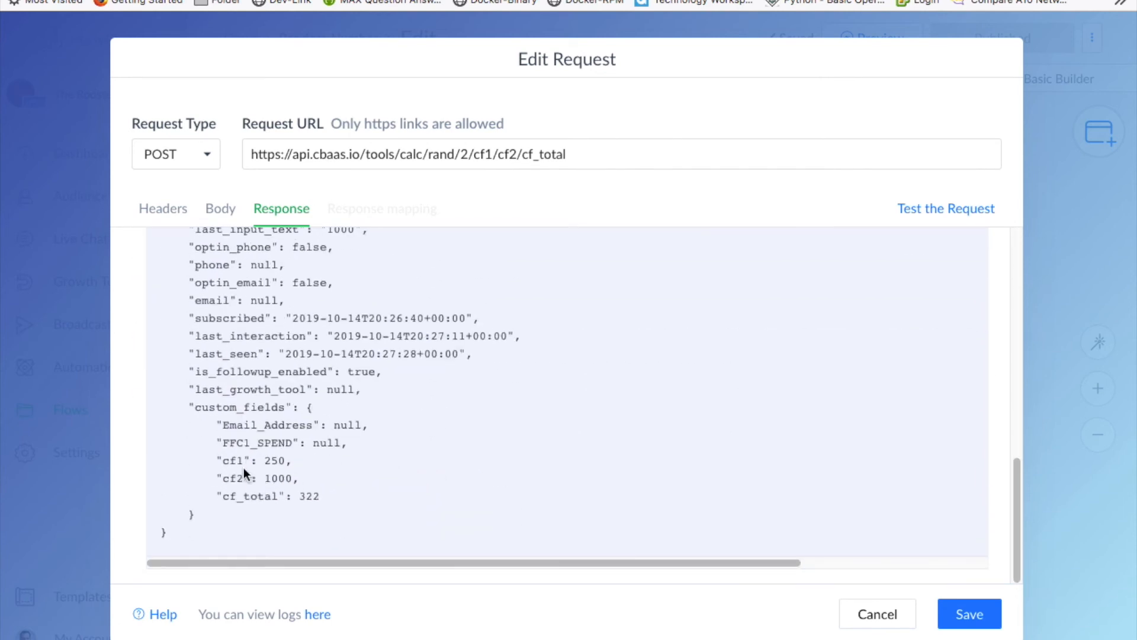
pyautogui.moveTo(222, 461); pyautogui.dragTo(287, 460)
pyautogui.moveTo(224, 478); pyautogui.dragTo(287, 480)
pyautogui.moveTo(224, 496); pyautogui.dragTo(325, 496)
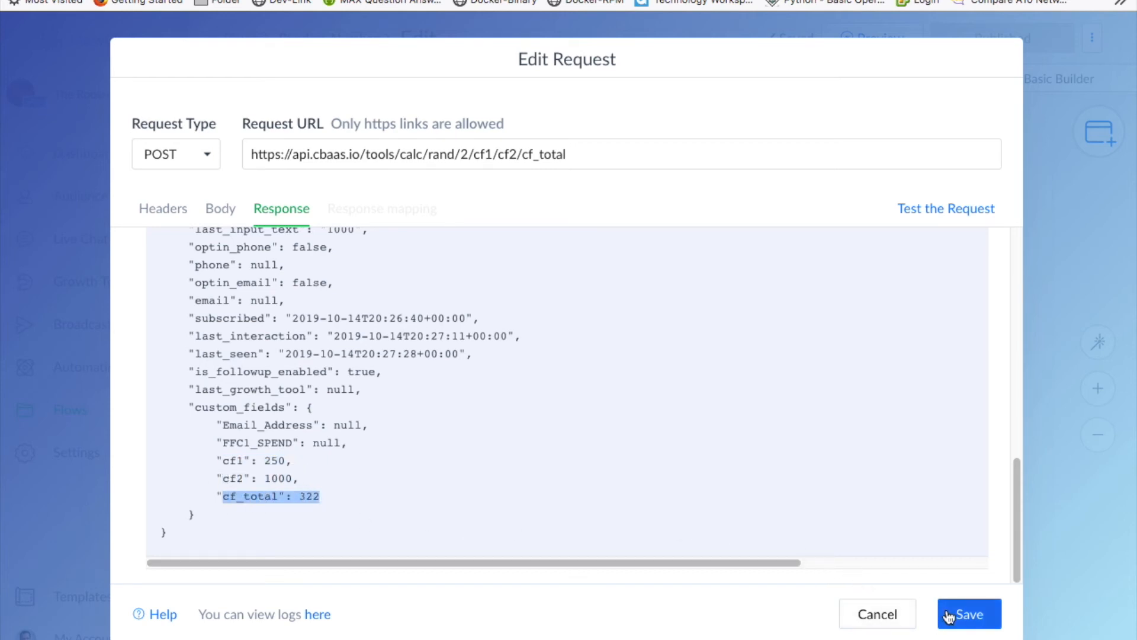
pyautogui.click(895, 619)
pyautogui.scroll(4, 890, 382)
# - Zoom the flow canvas out and back to look over the whole Random Number flow
pyautogui.scroll(-4, 888, 383)
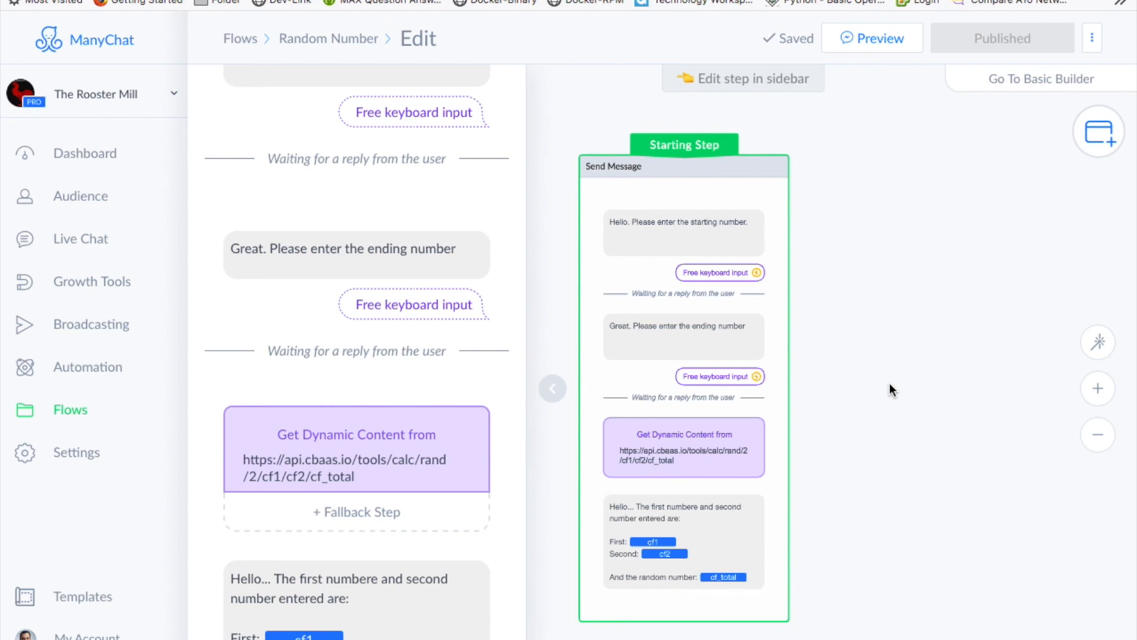
pyautogui.scroll(-2, 900, 407)
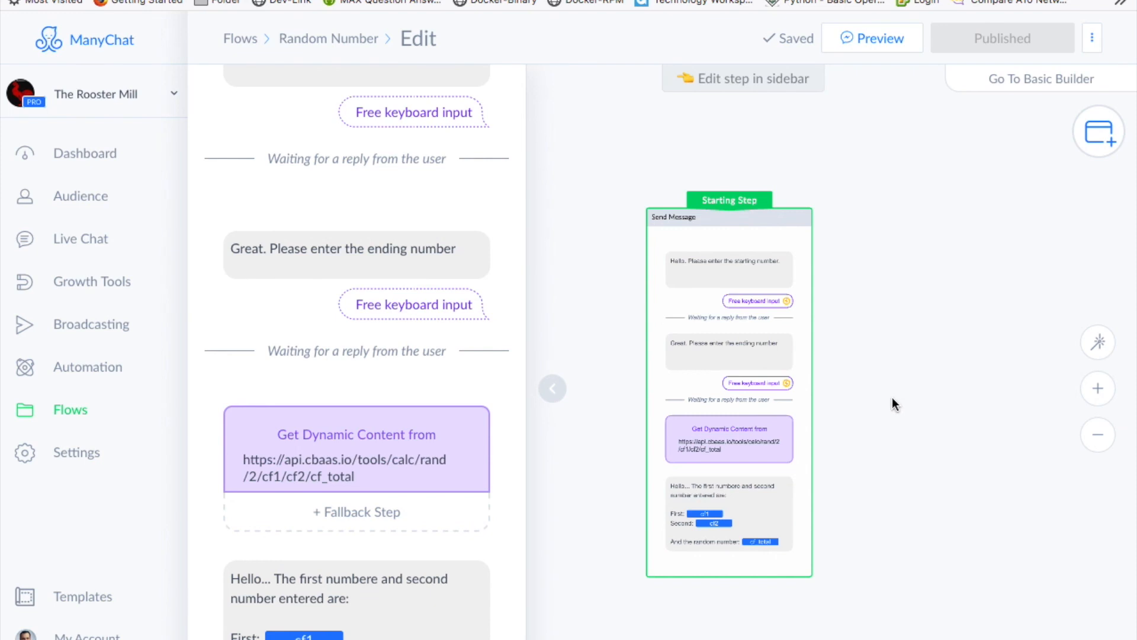
pyautogui.scroll(1, 892, 397)
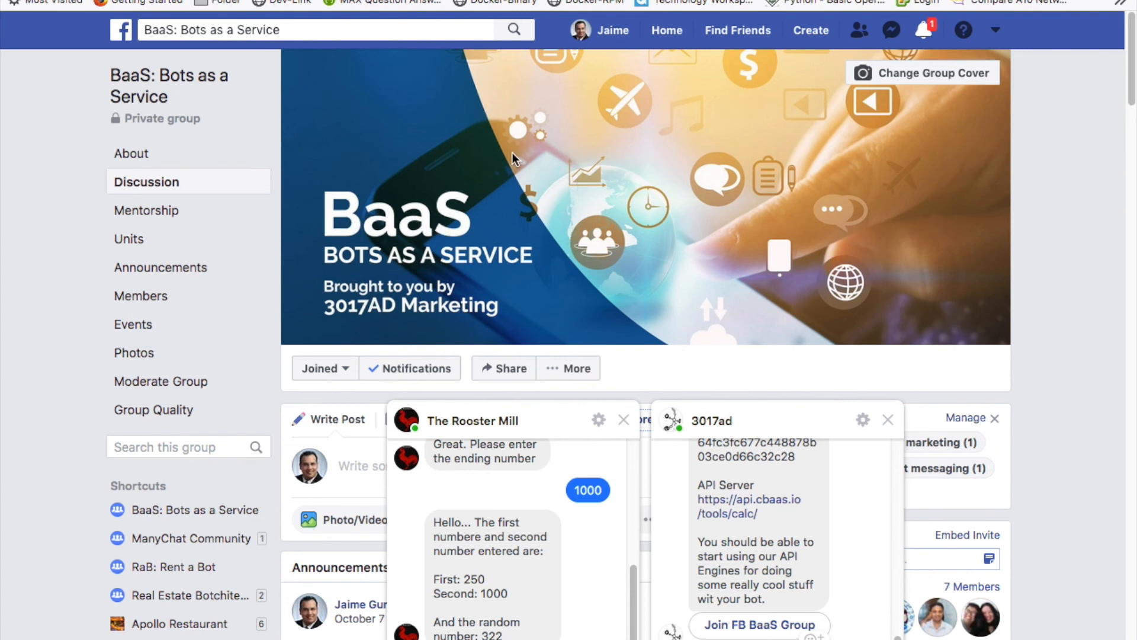
pyautogui.scroll(-1, 512, 155)
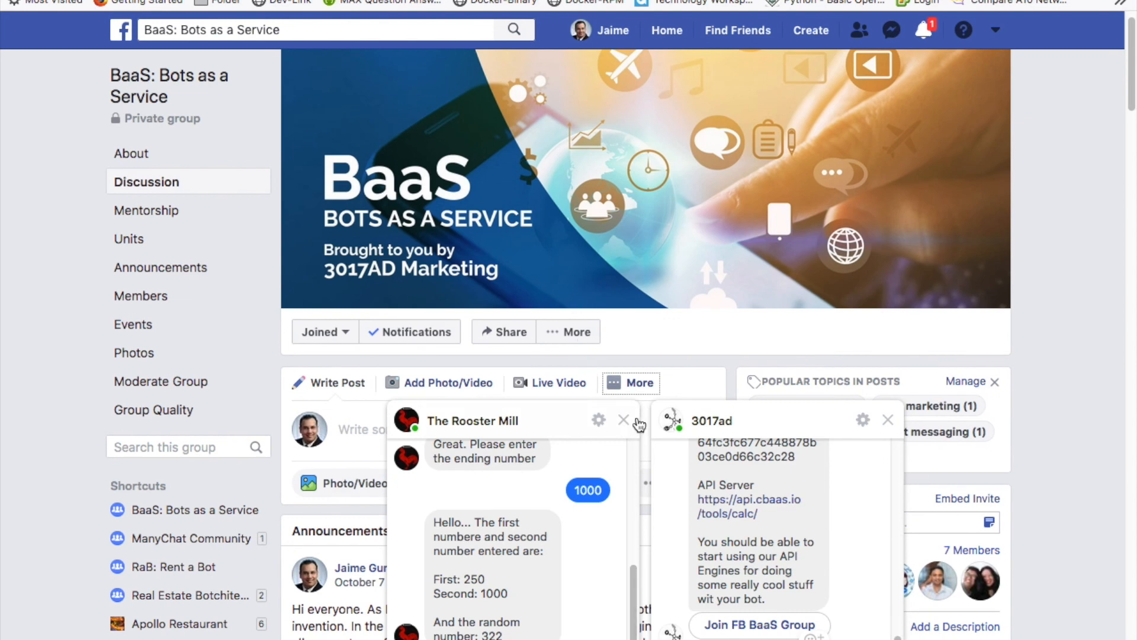
pyautogui.press('Escape')
pyautogui.click(887, 419)
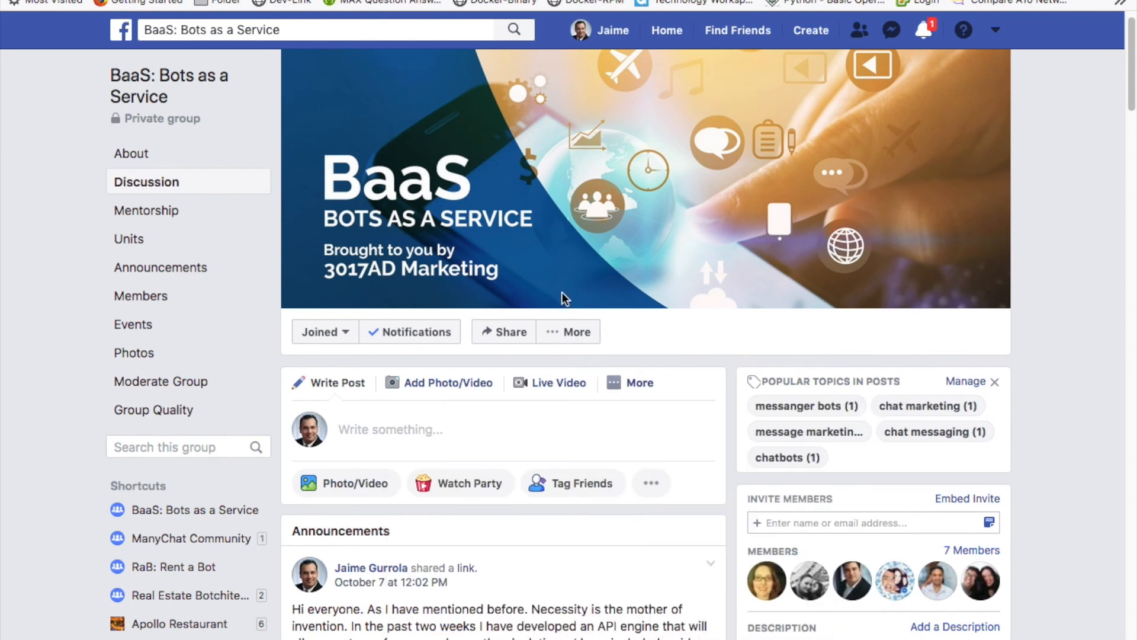
pyautogui.scroll(-5, 563, 292)
pyautogui.scroll(-4, 563, 293)
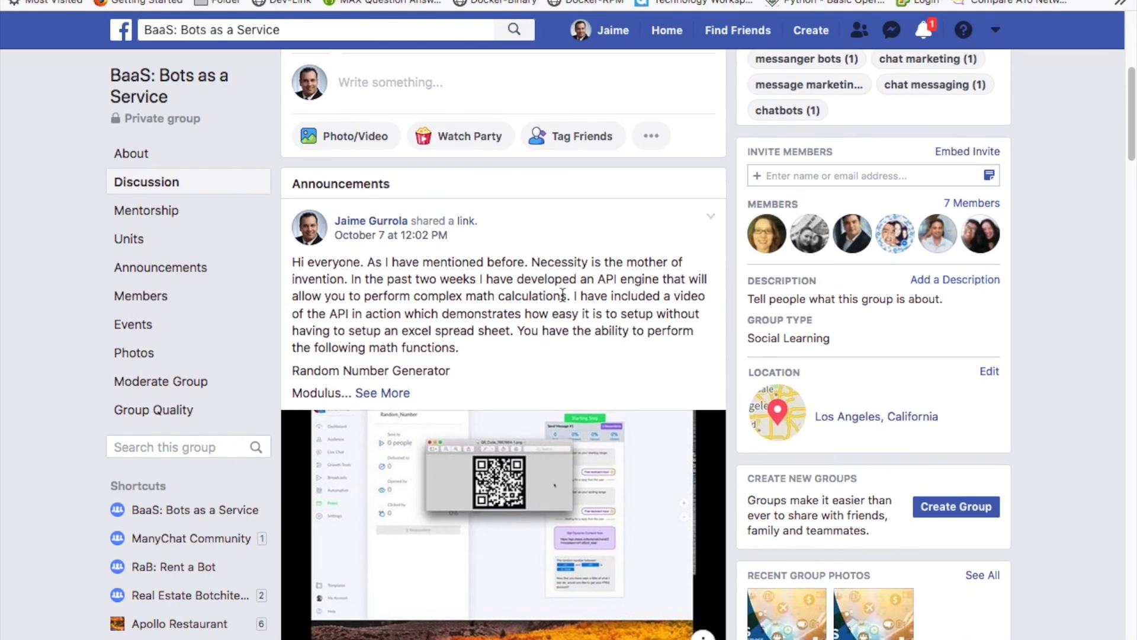
pyautogui.scroll(10, 563, 294)
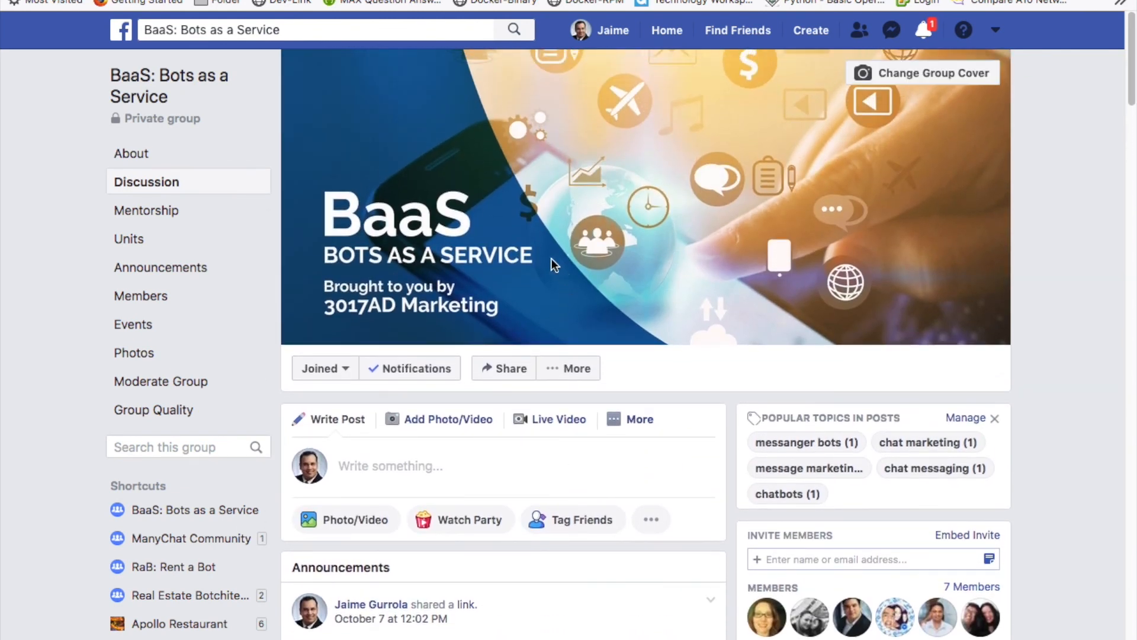